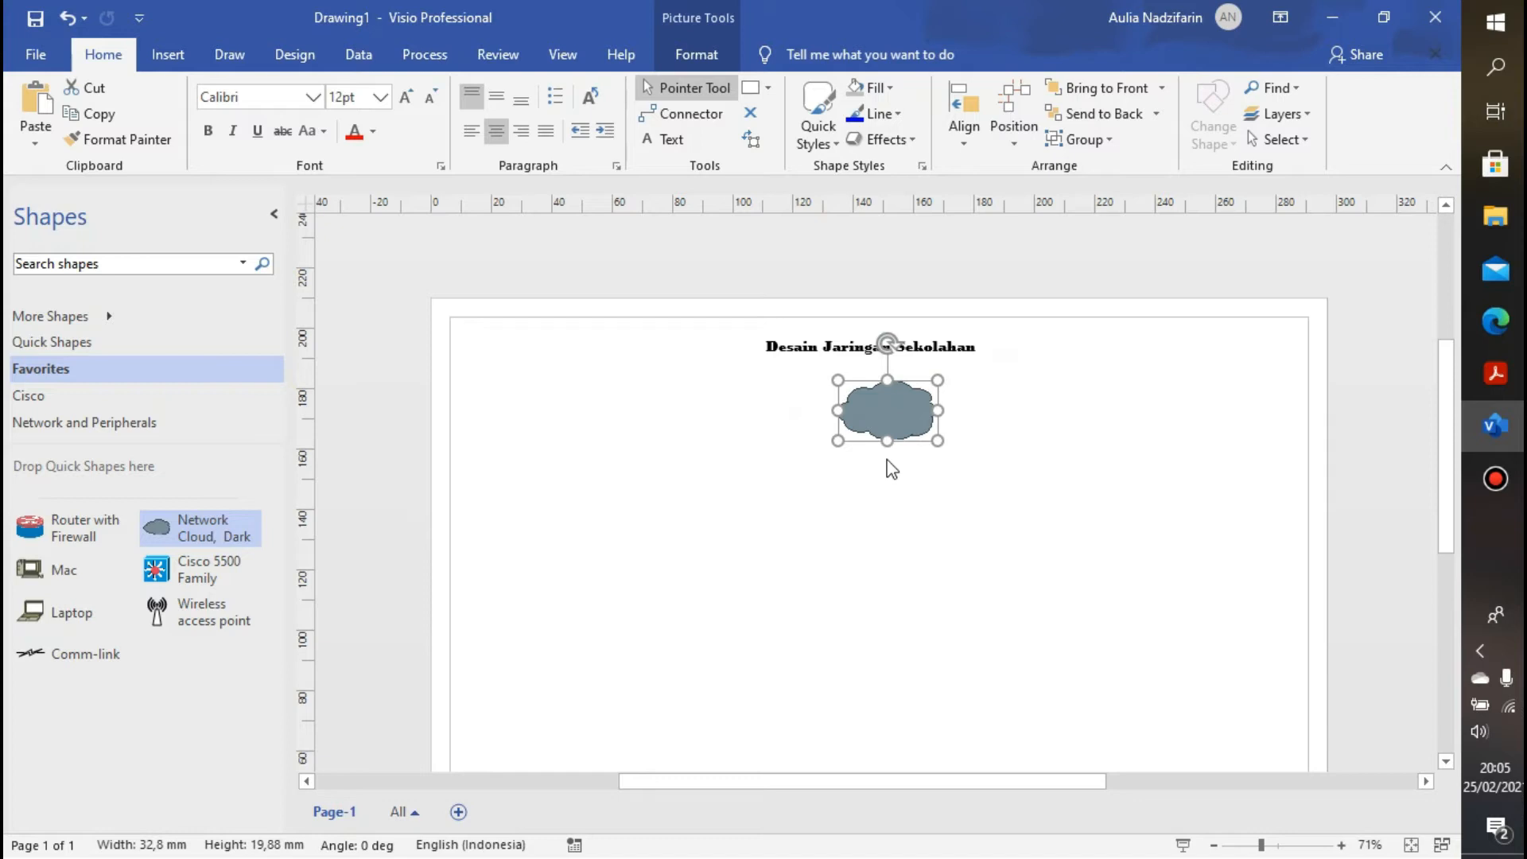
# Move the network cloud up so it sits centred directly beneath the page title
pyautogui.moveTo(890, 423); pyautogui.dragTo(880, 401)
pyautogui.press('Escape')
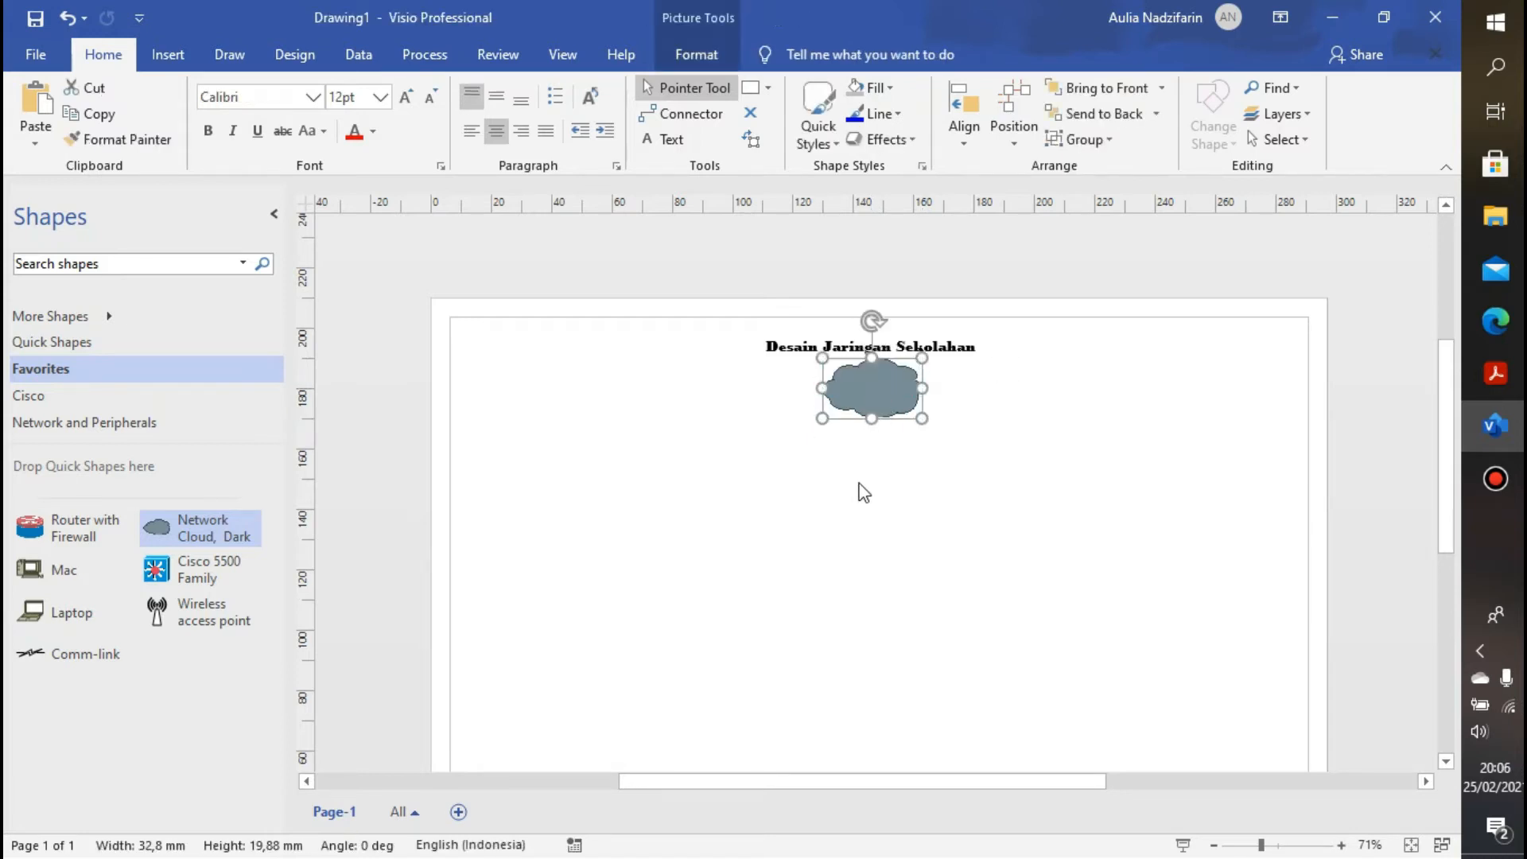
pyautogui.click(863, 493)
# Duplicate the title text below the cloud and change the copy's text to "internet"
pyautogui.click(820, 348)
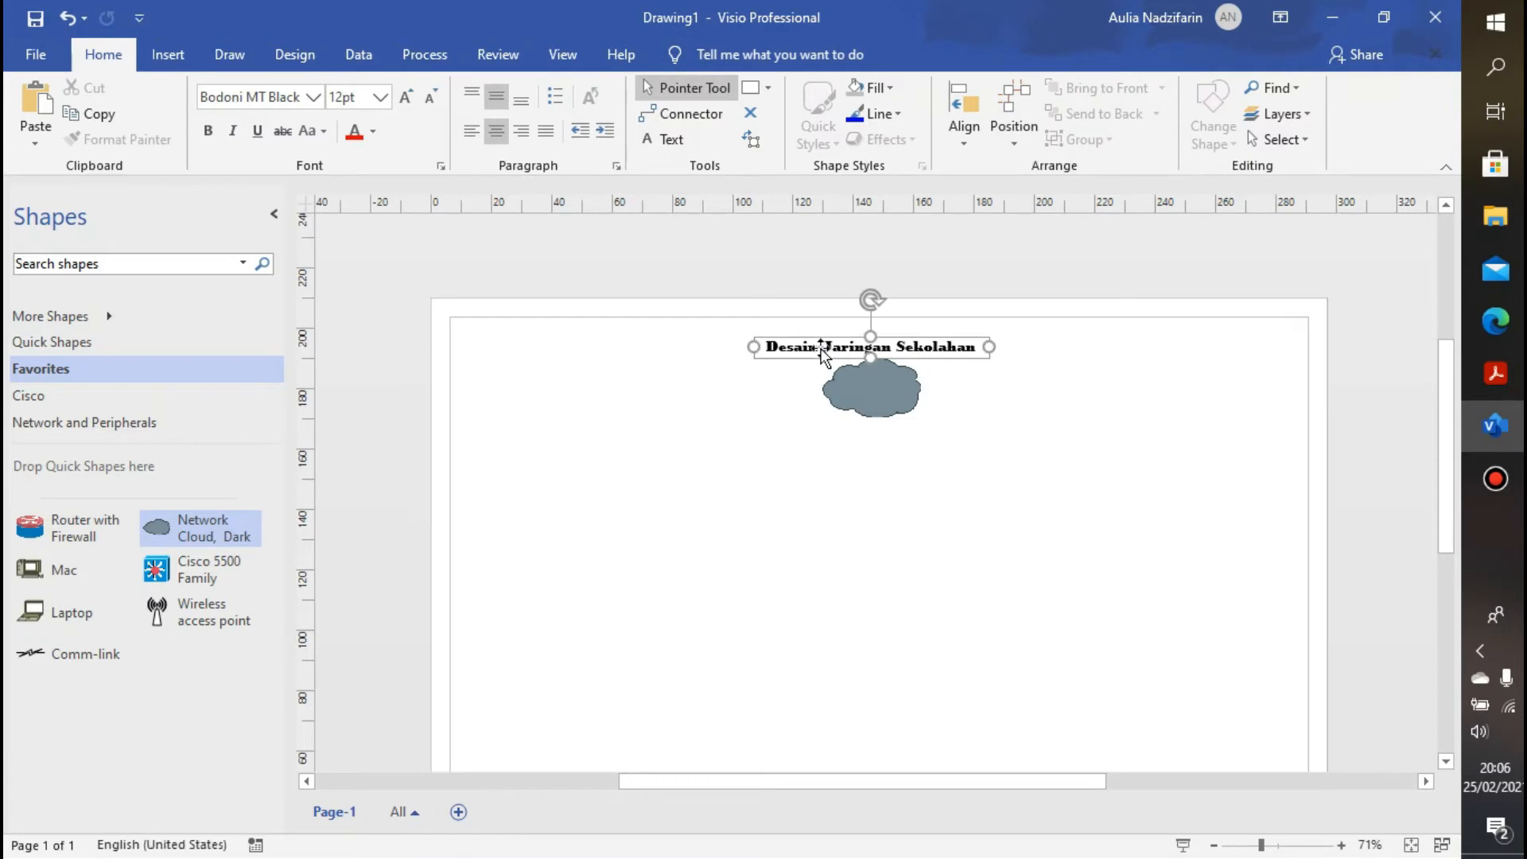
pyautogui.click(881, 443)
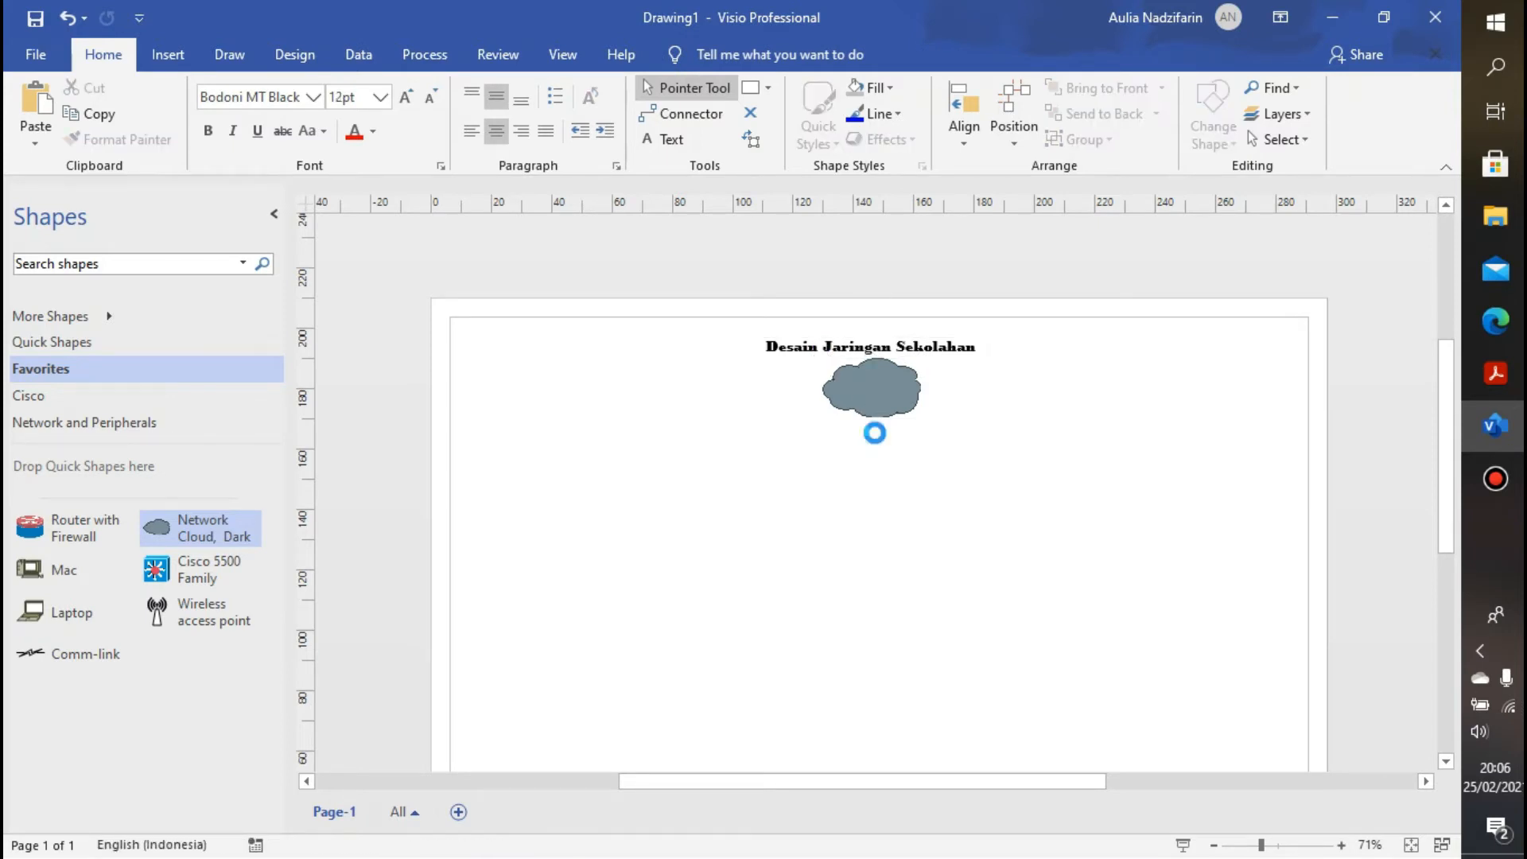
pyautogui.hotkey('ctrl', 'v')
pyautogui.doubleClick(839, 432)
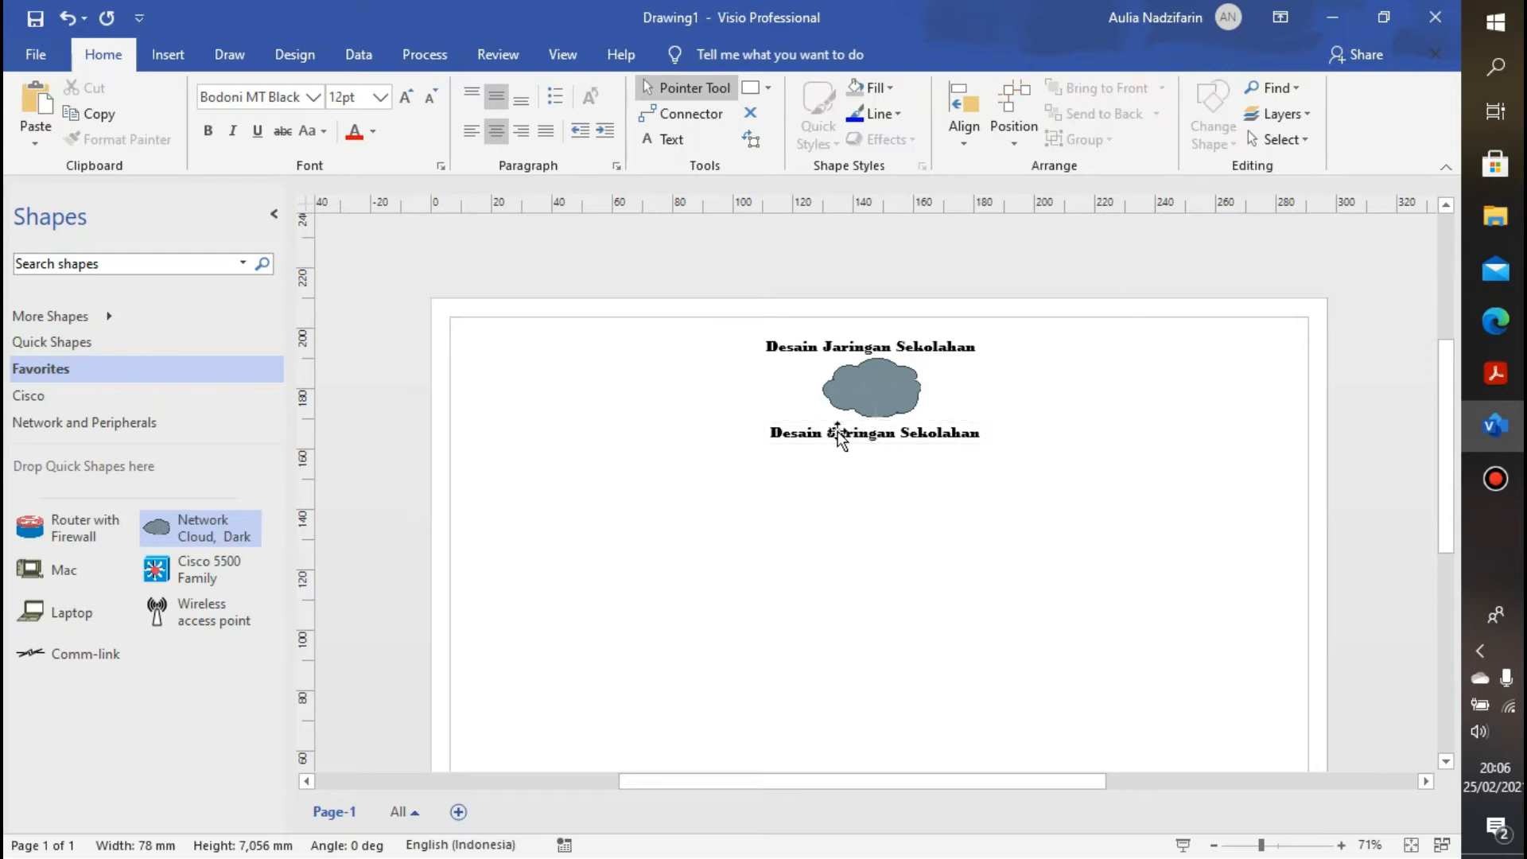
pyautogui.write('internet')
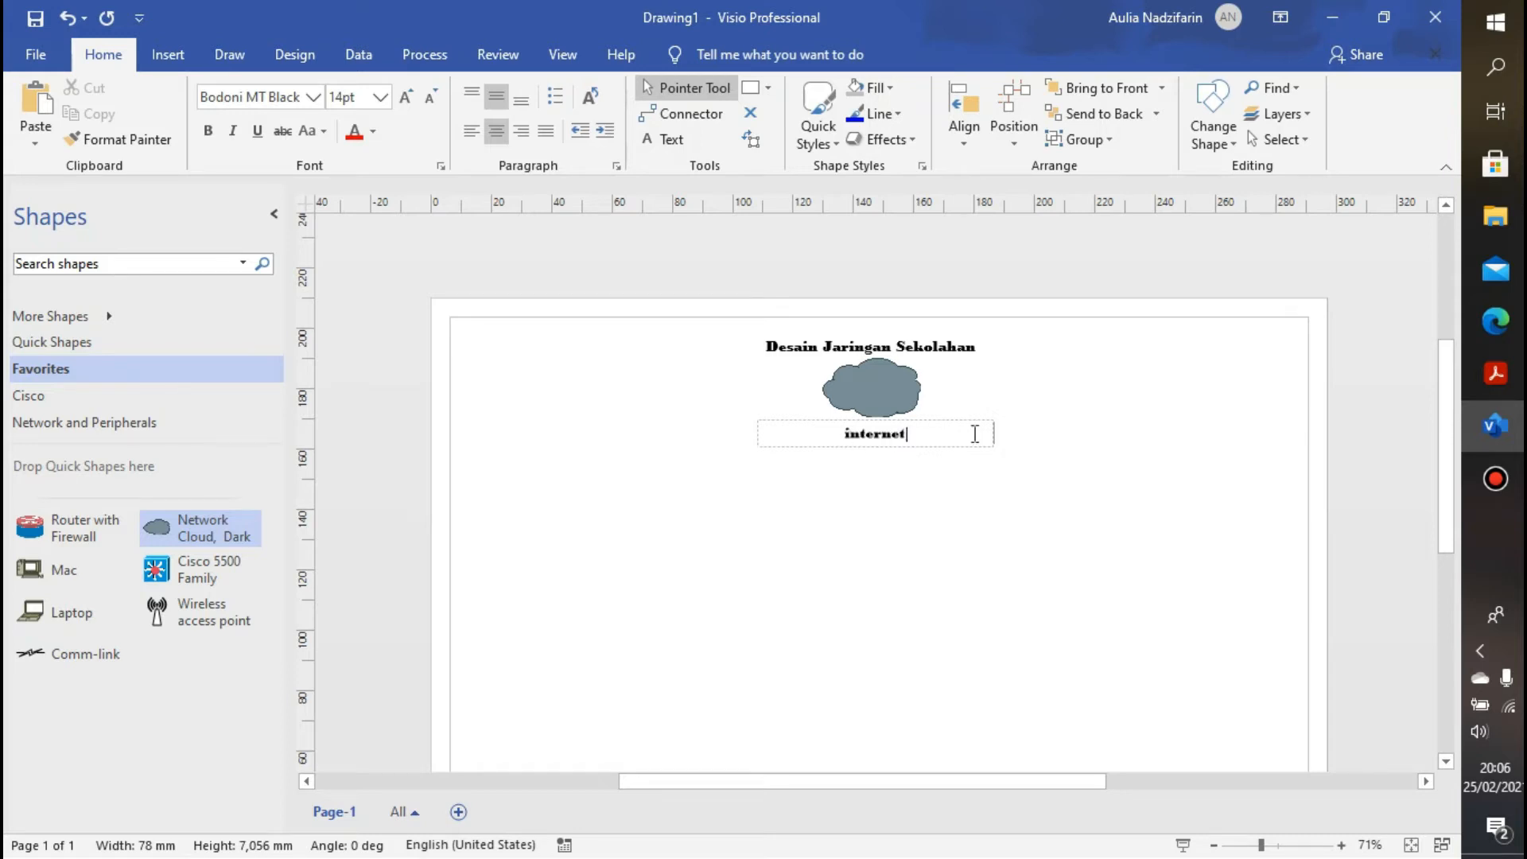
pyautogui.click(755, 426)
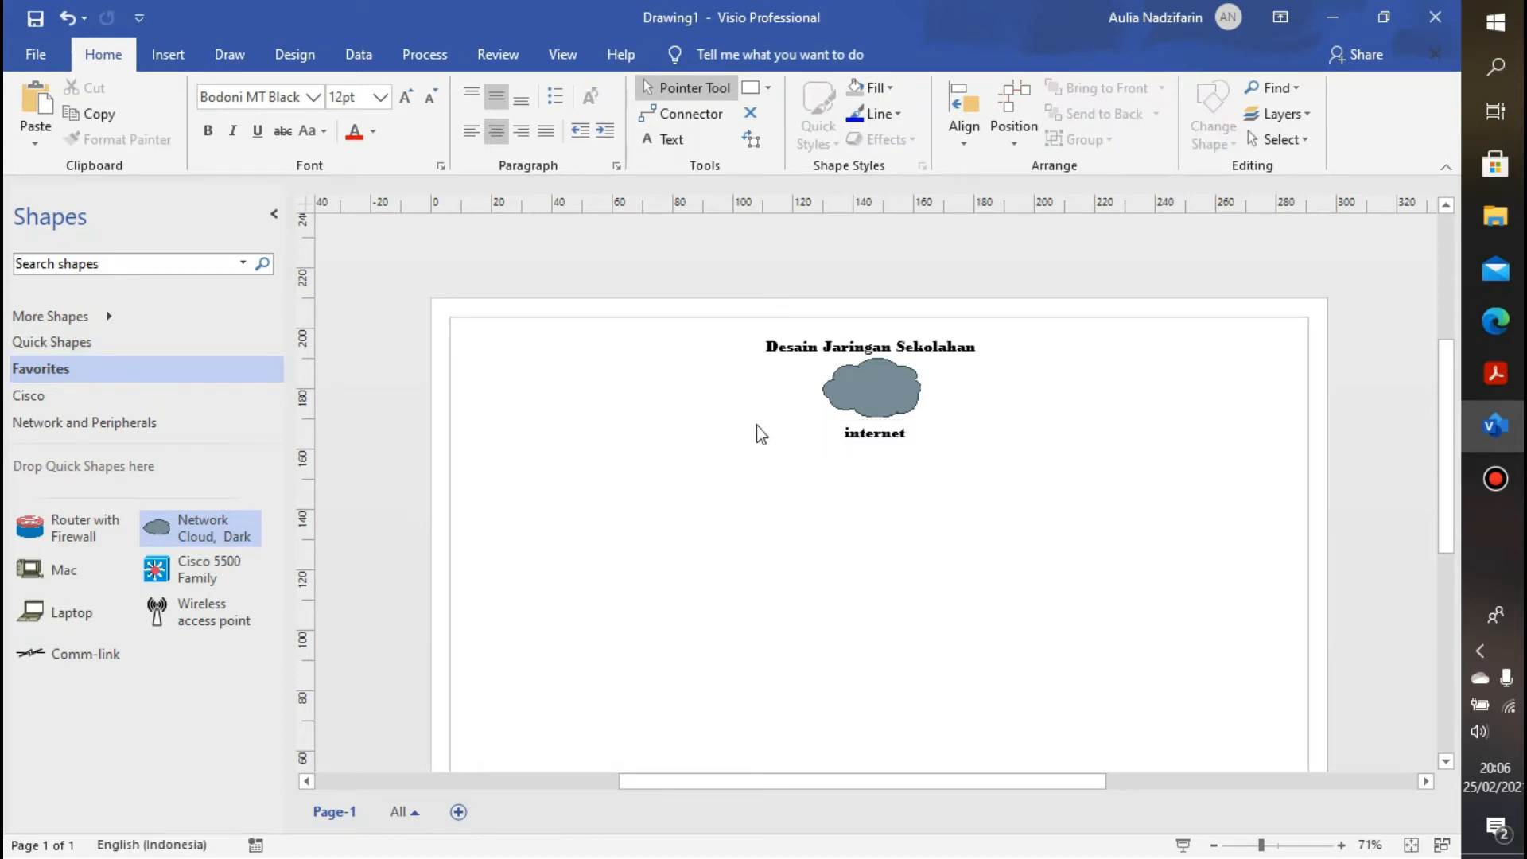
# Move the "internet" label onto the centre of the network cloud
pyautogui.click(843, 434)
pyautogui.moveTo(843, 434); pyautogui.dragTo(846, 390)
pyautogui.click(845, 464)
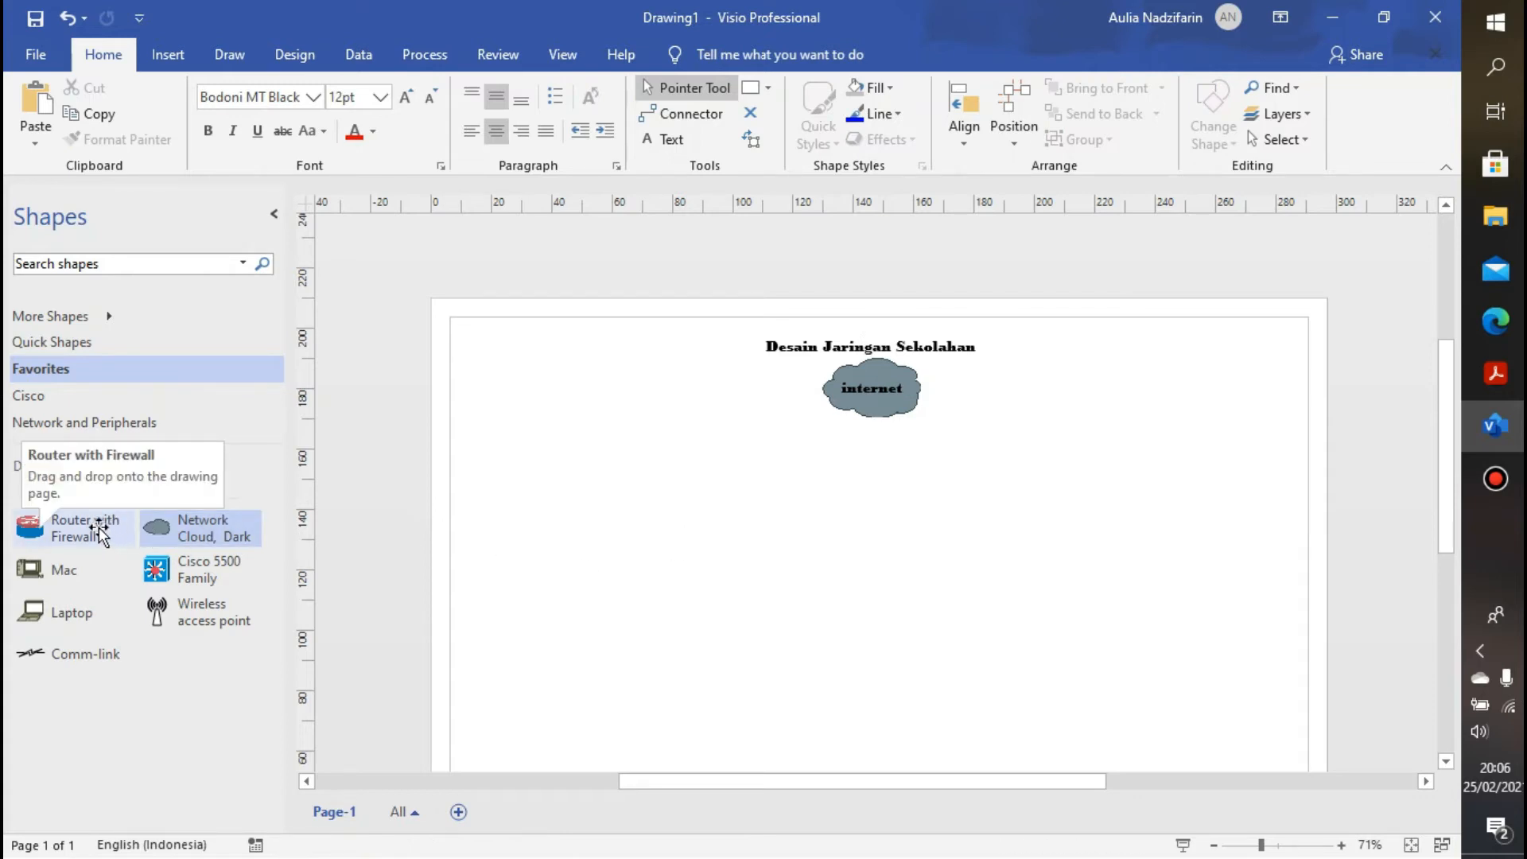
# Place a Router with Firewall below the internet cloud and centre it under the cloud
pyautogui.moveTo(99, 528); pyautogui.dragTo(878, 508)
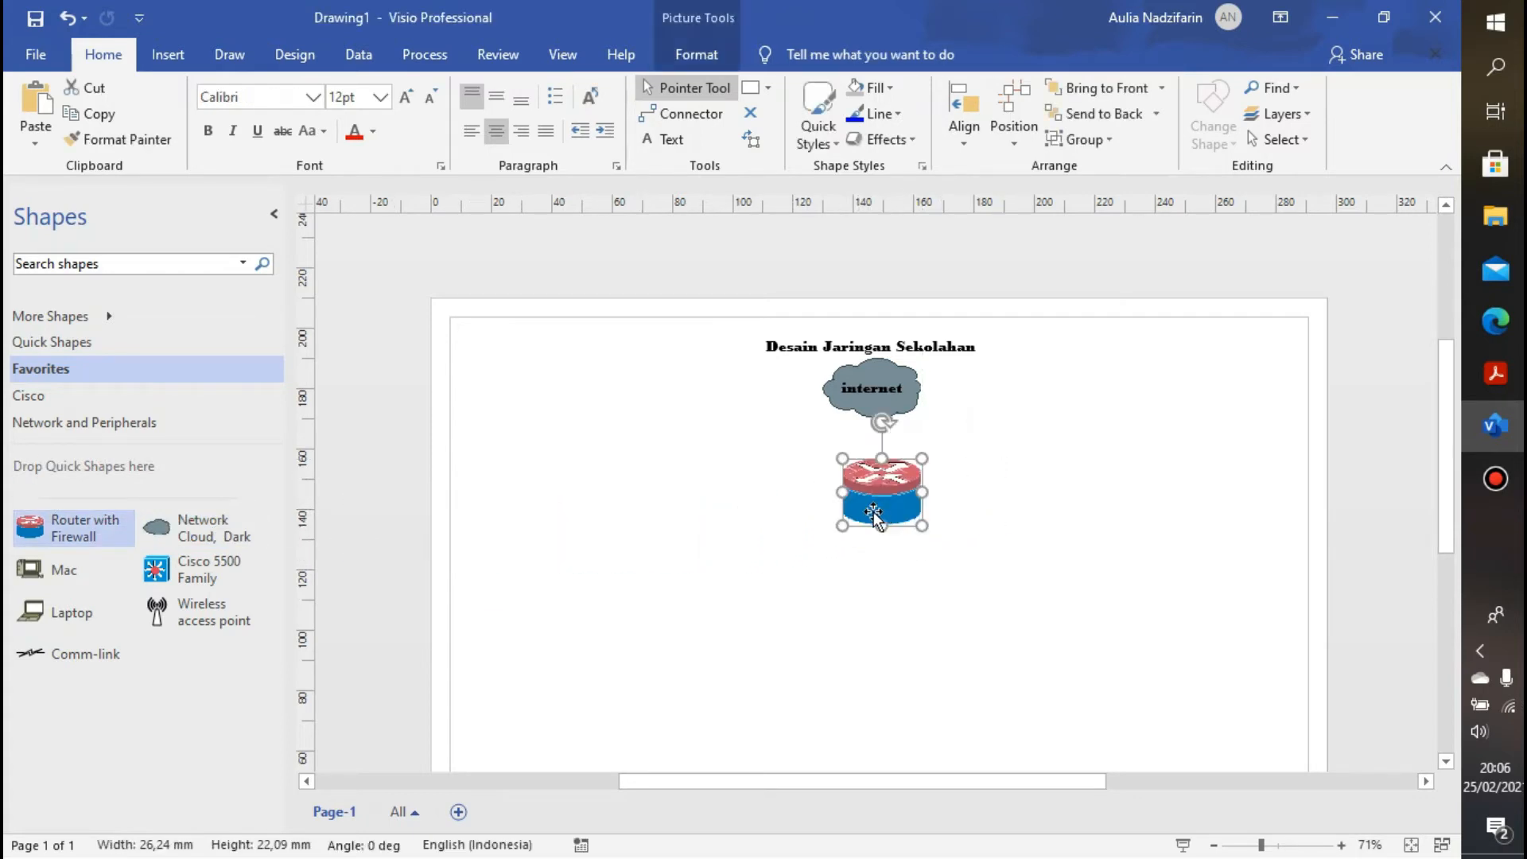
pyautogui.click(792, 588)
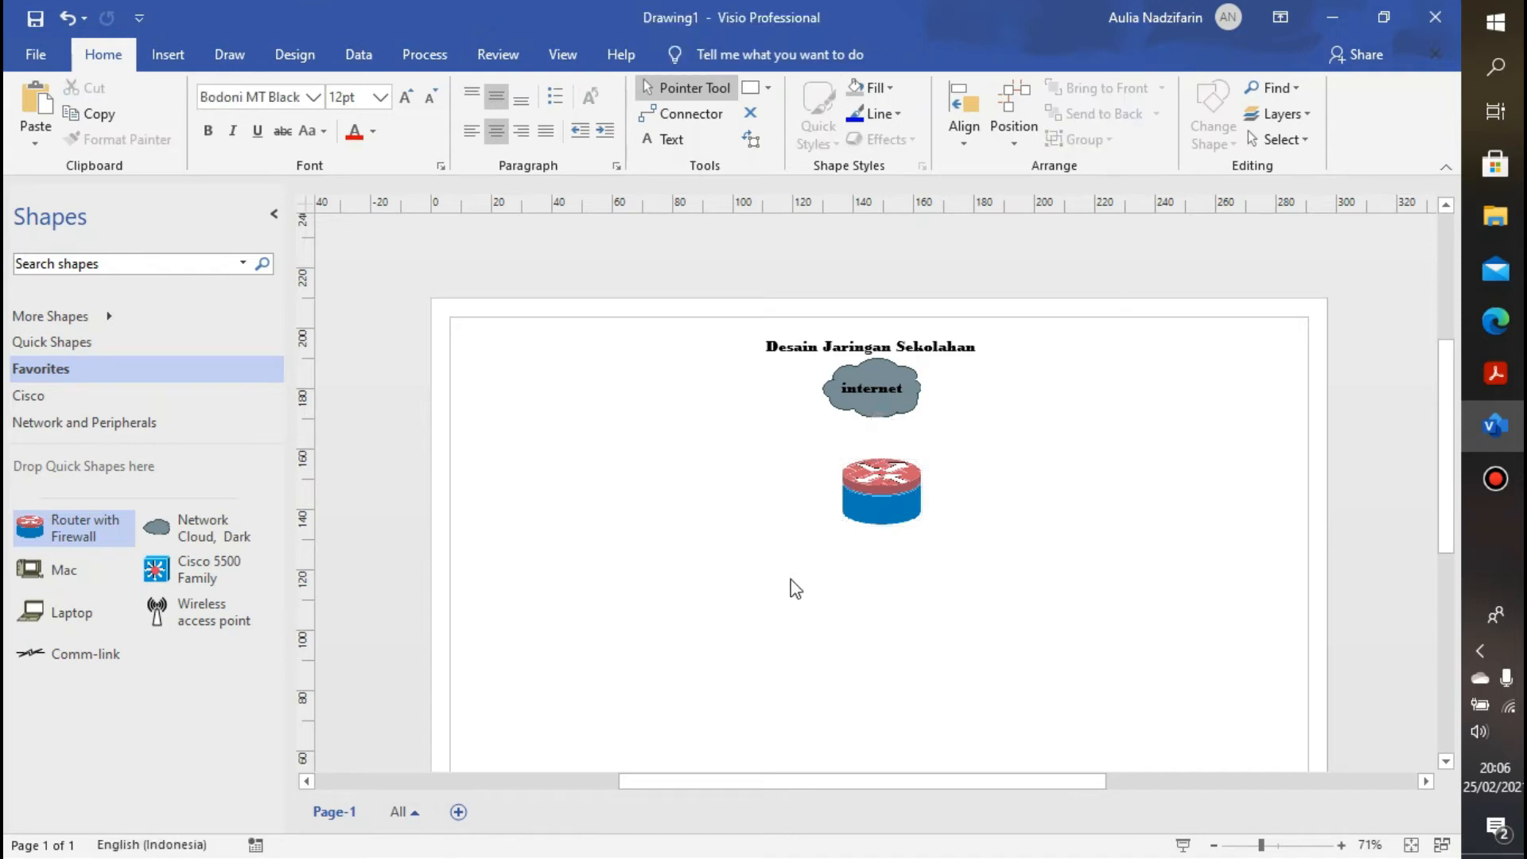
pyautogui.moveTo(898, 505); pyautogui.dragTo(894, 502)
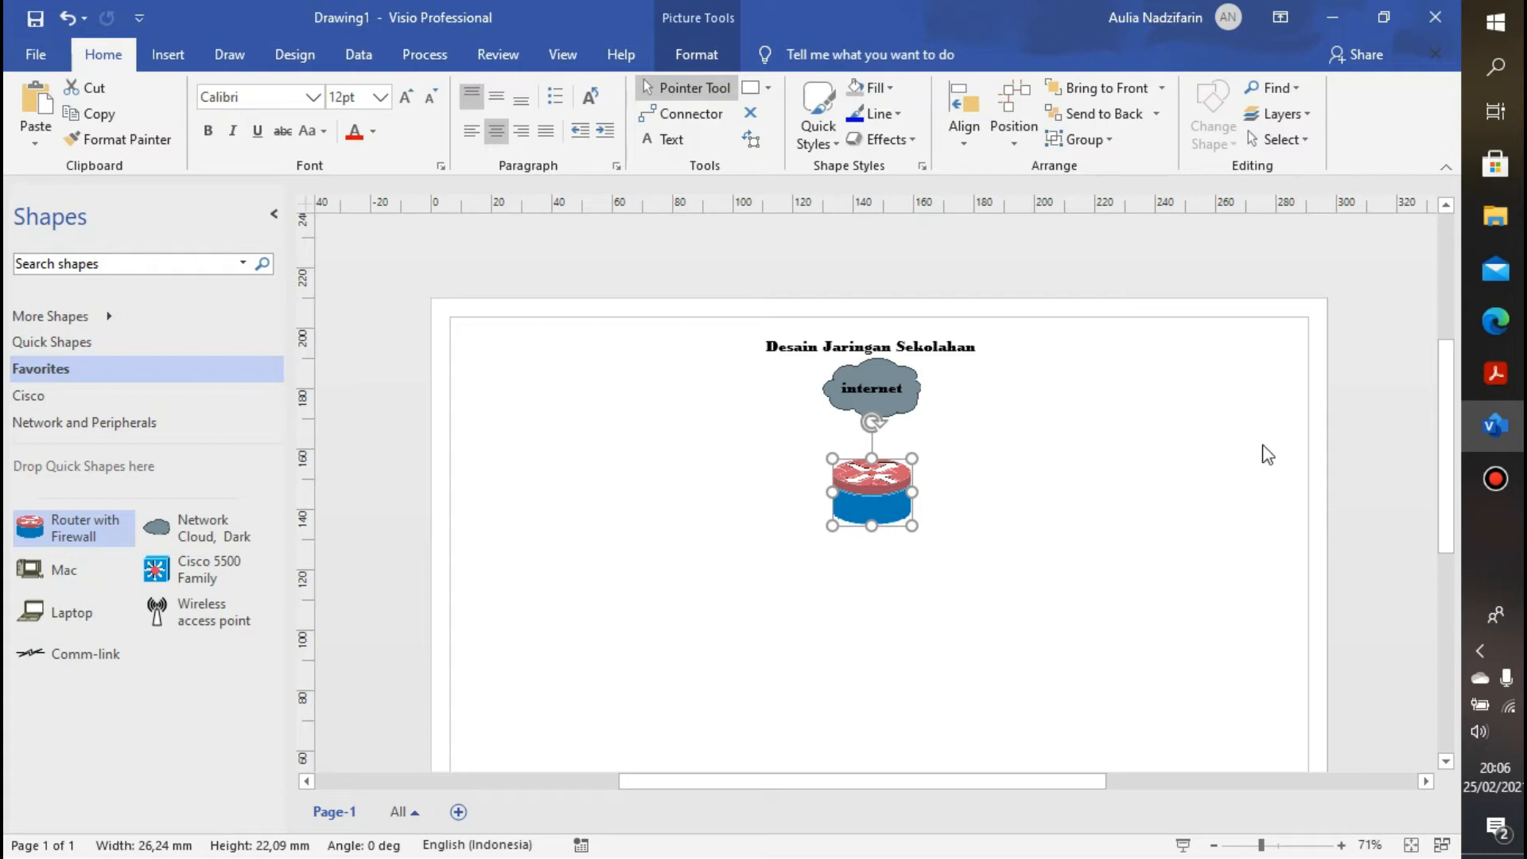
# Switch to the browser, read the school network requirements on the TUGAS slide, and return to the Visio drawing
pyautogui.moveTo(1497, 378)
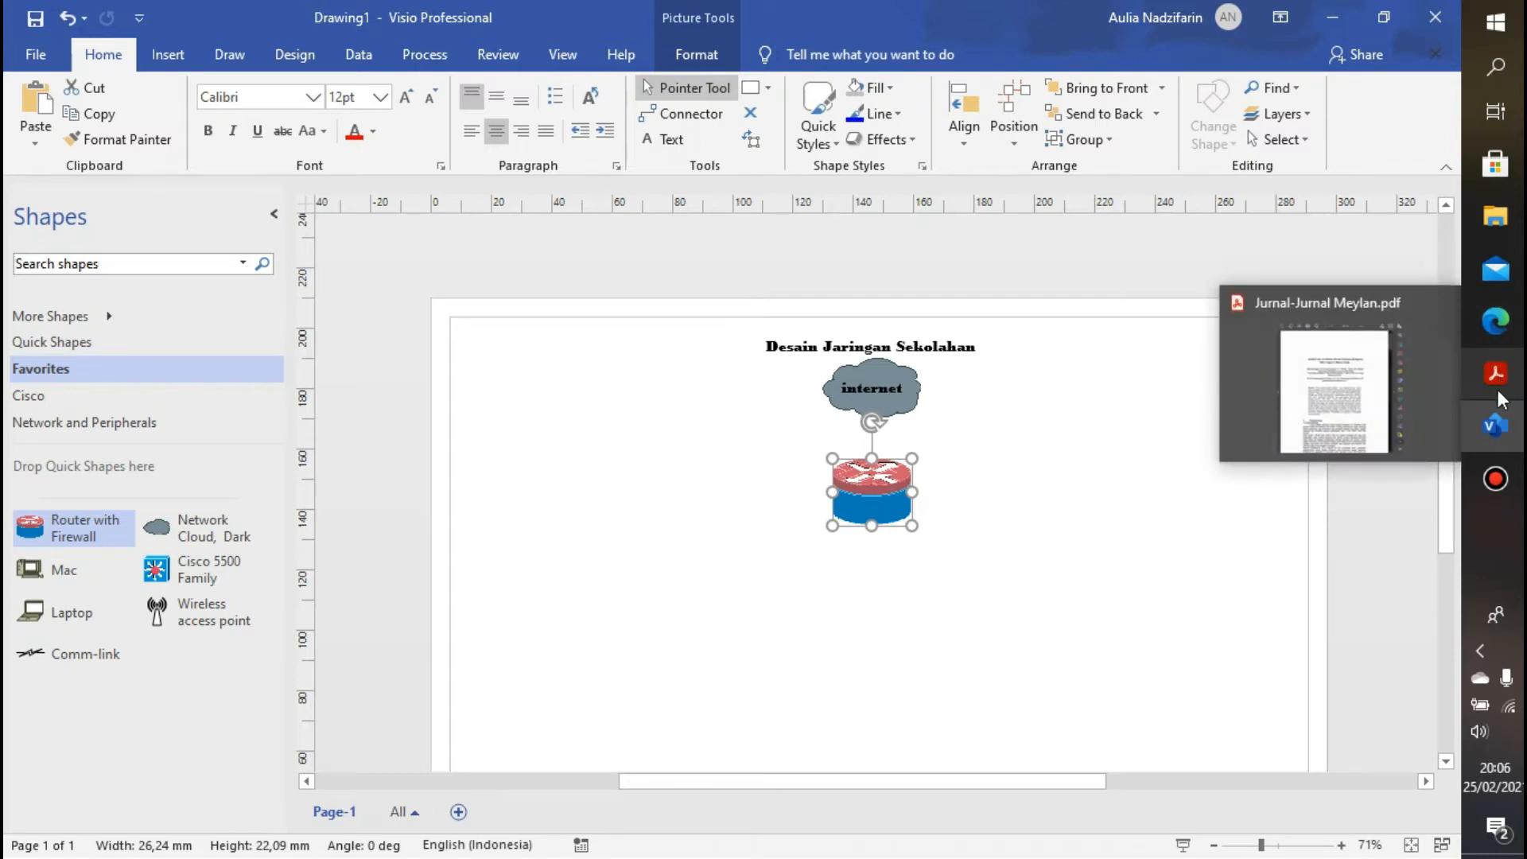
pyautogui.moveTo(1494, 326)
pyautogui.click(1439, 338)
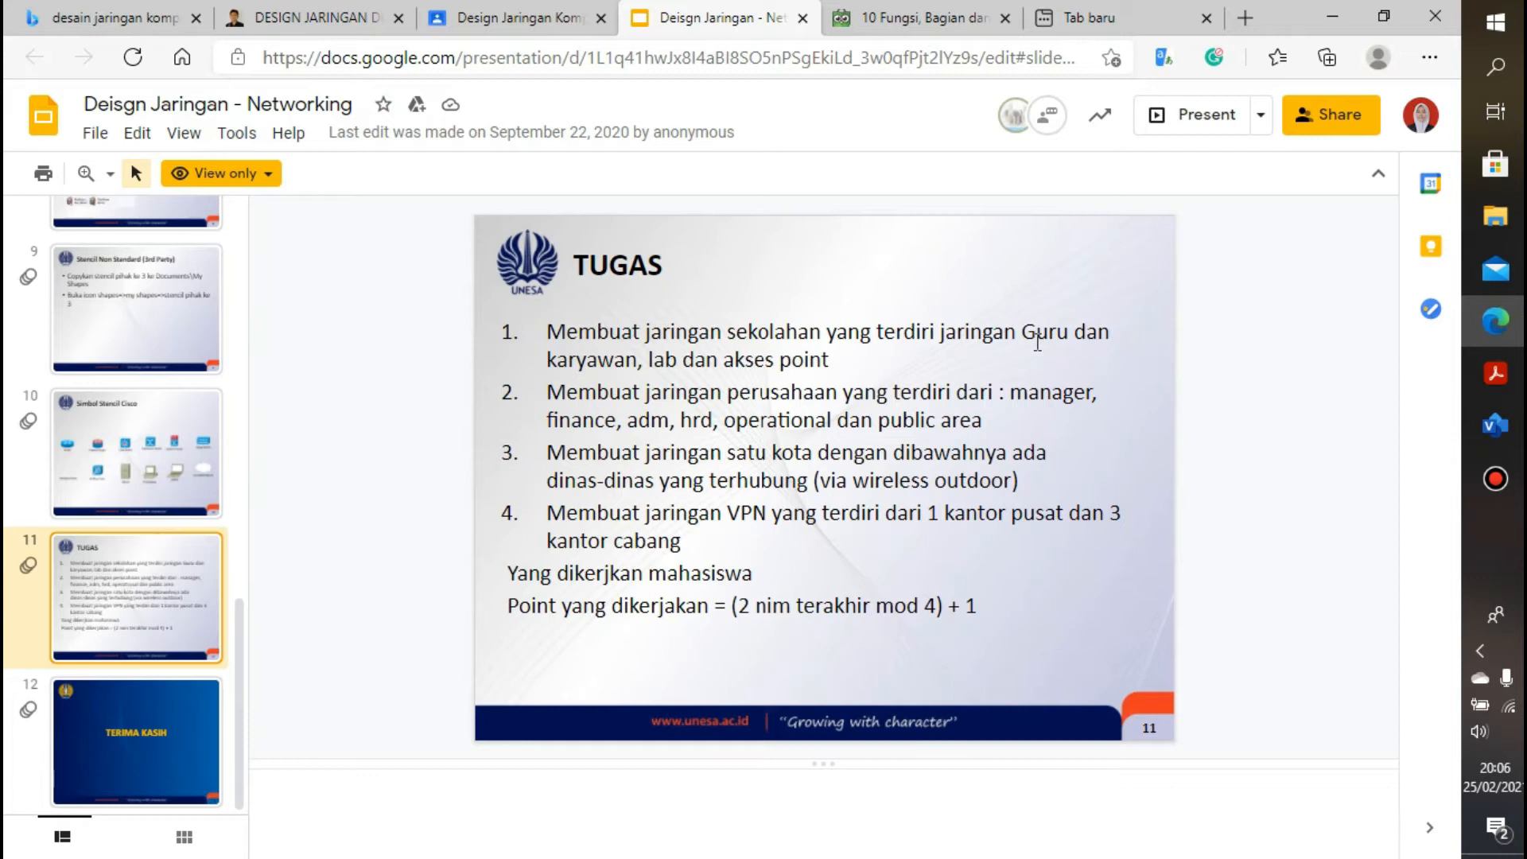
pyautogui.click(1332, 15)
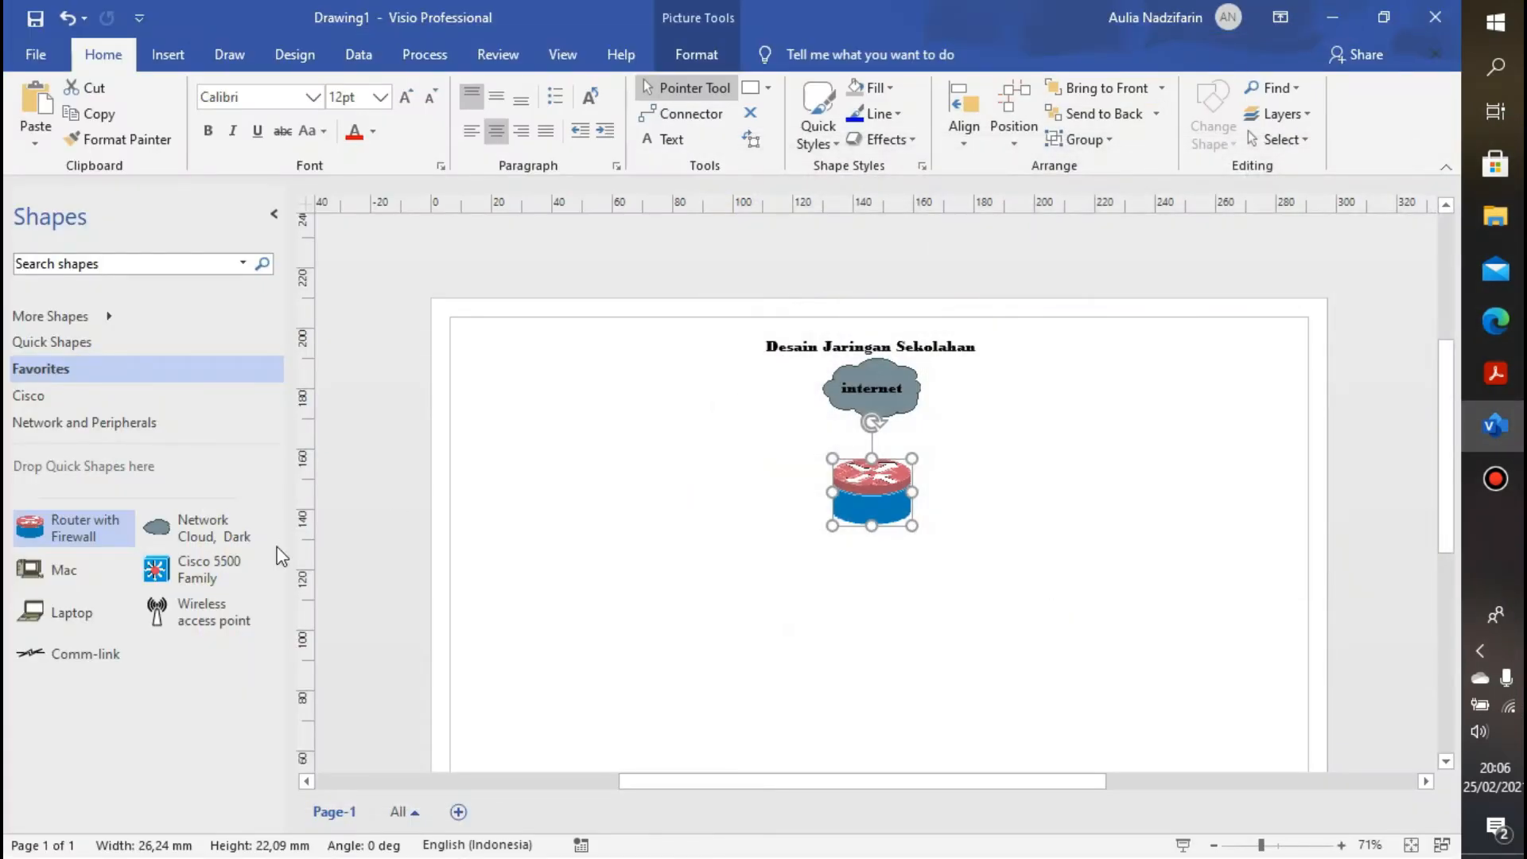
# Place three Cisco 5500 Family switches in a row below the router and a Wireless access point near the page's right edge
pyautogui.click(216, 570)
pyautogui.moveTo(337, 563); pyautogui.dragTo(547, 587)
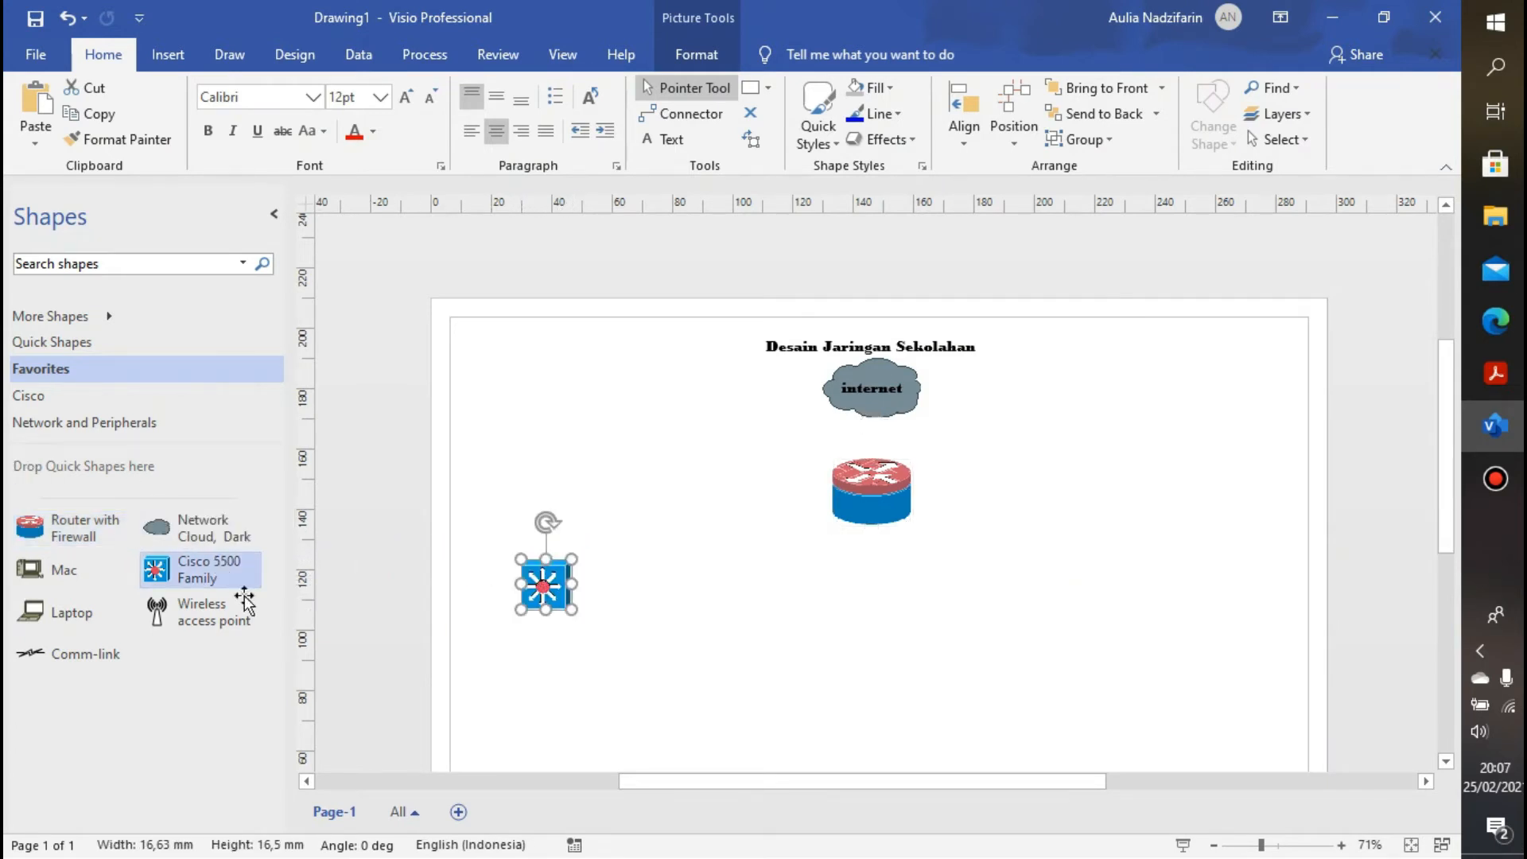
pyautogui.moveTo(188, 569); pyautogui.dragTo(691, 593)
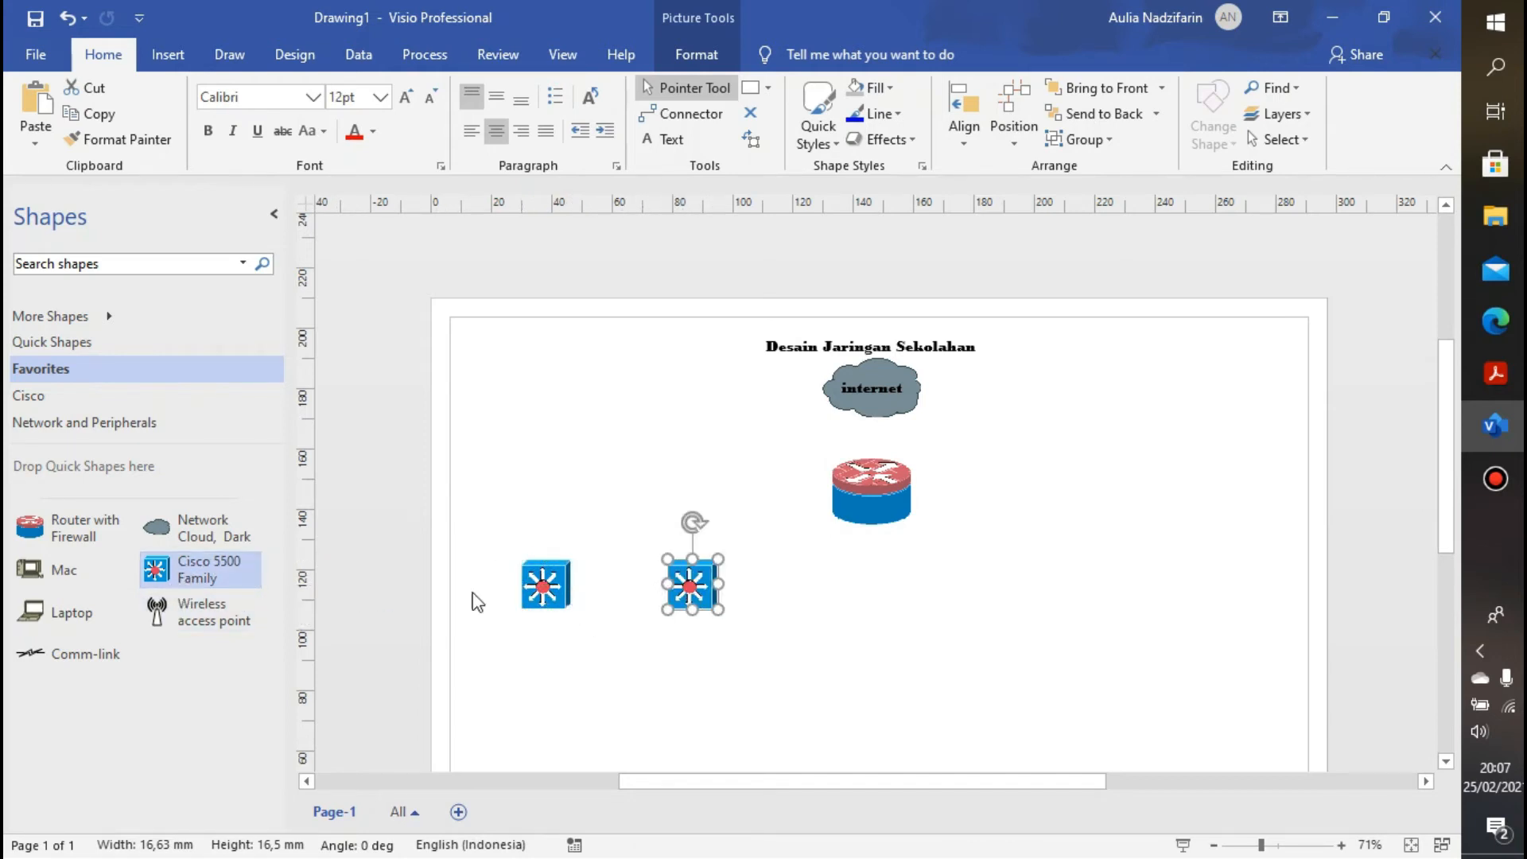
pyautogui.moveTo(228, 571); pyautogui.dragTo(875, 591)
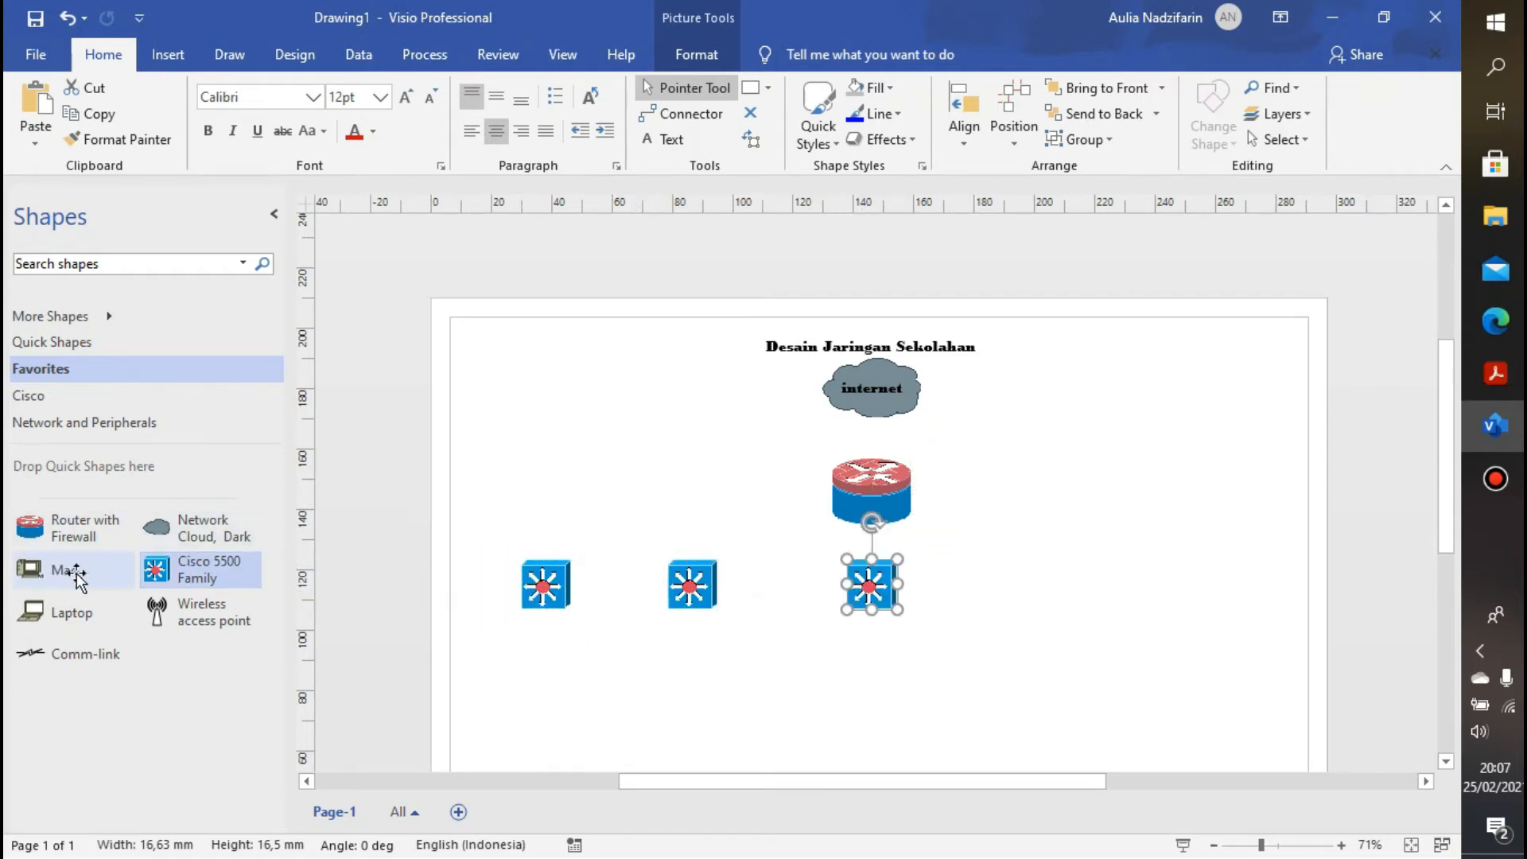
pyautogui.moveTo(202, 613); pyautogui.dragTo(1182, 514)
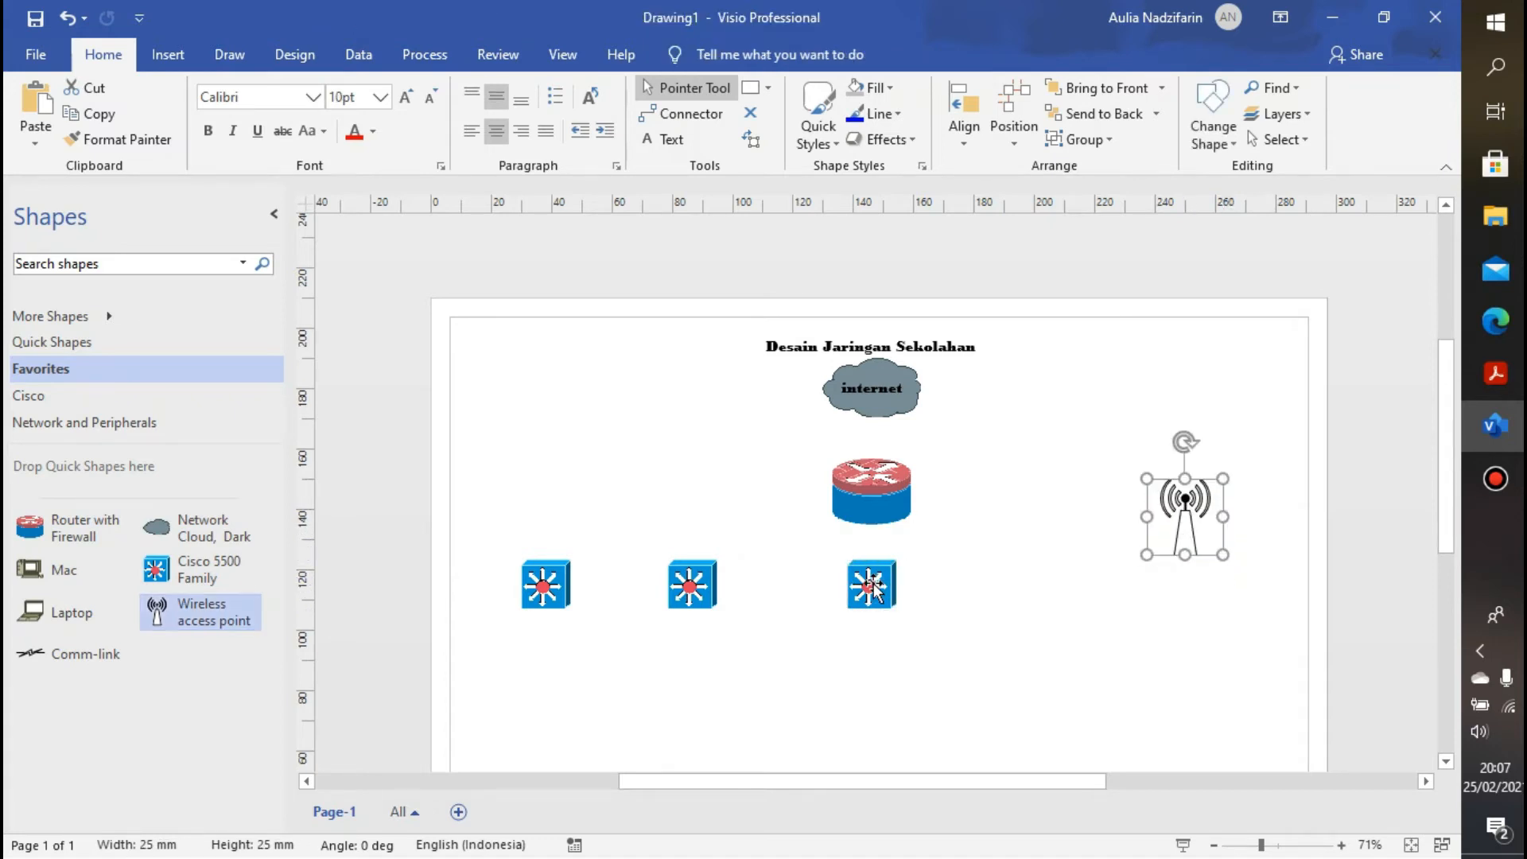
# Spread the three switches out in a lower row and move the router slightly down beneath the cloud
pyautogui.moveTo(875, 593); pyautogui.dragTo(889, 629)
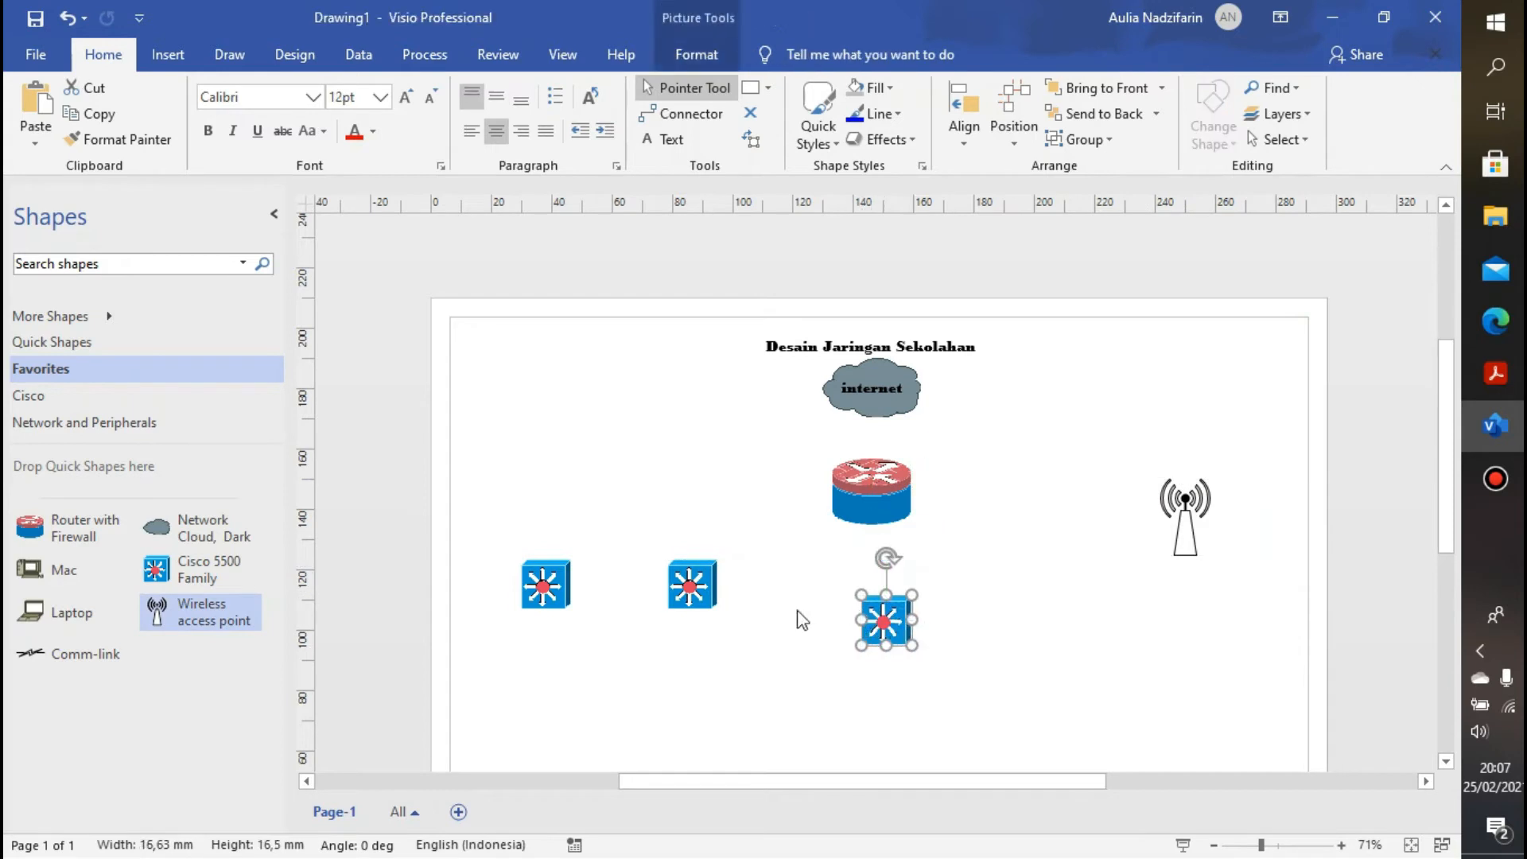
pyautogui.moveTo(710, 590); pyautogui.dragTo(705, 628)
pyautogui.moveTo(548, 584); pyautogui.dragTo(509, 619)
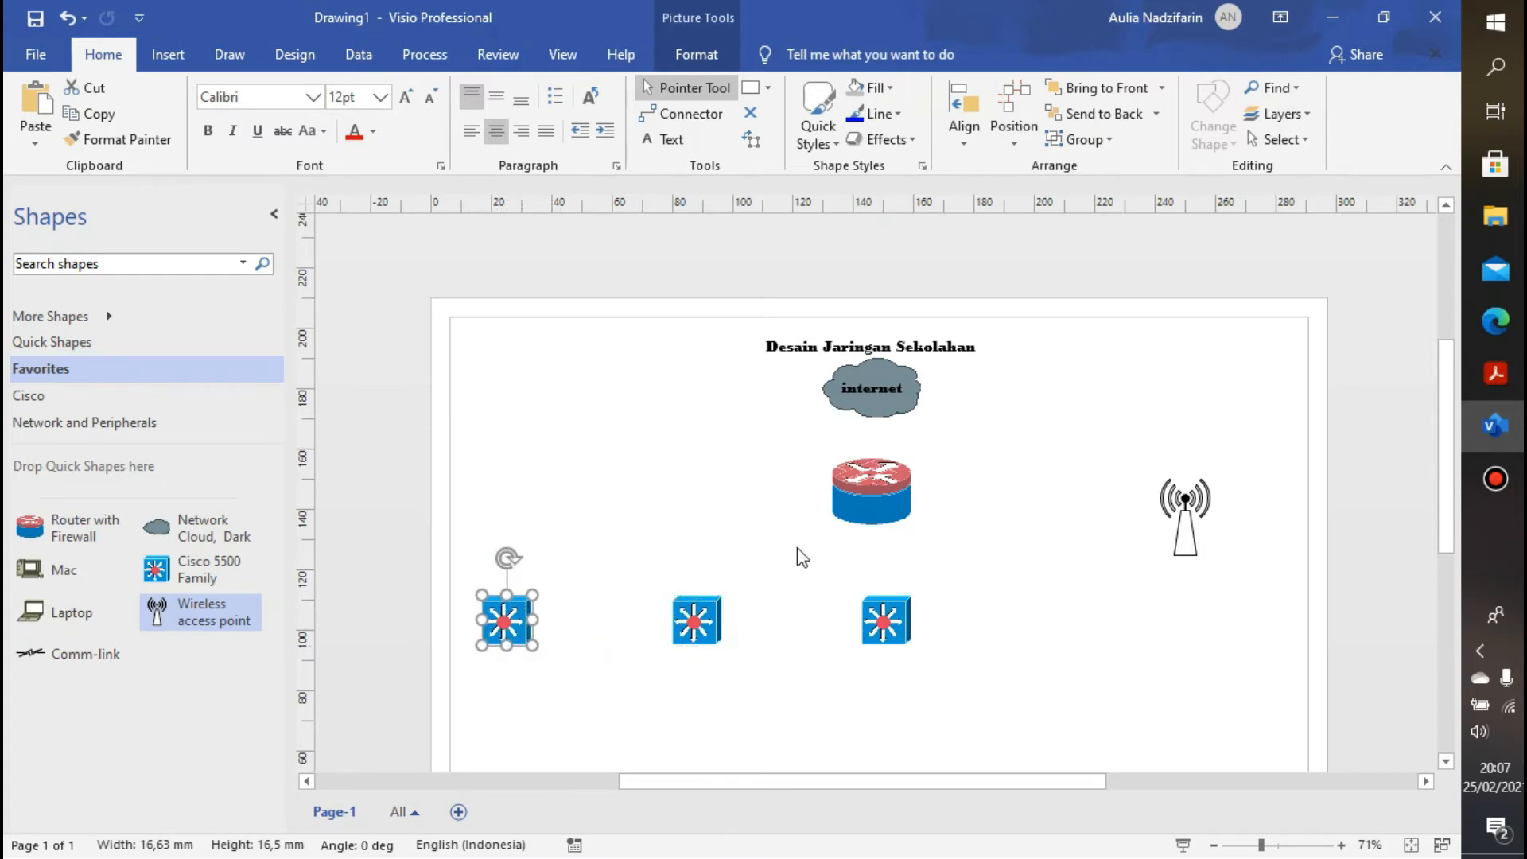
pyautogui.moveTo(873, 502); pyautogui.dragTo(873, 517)
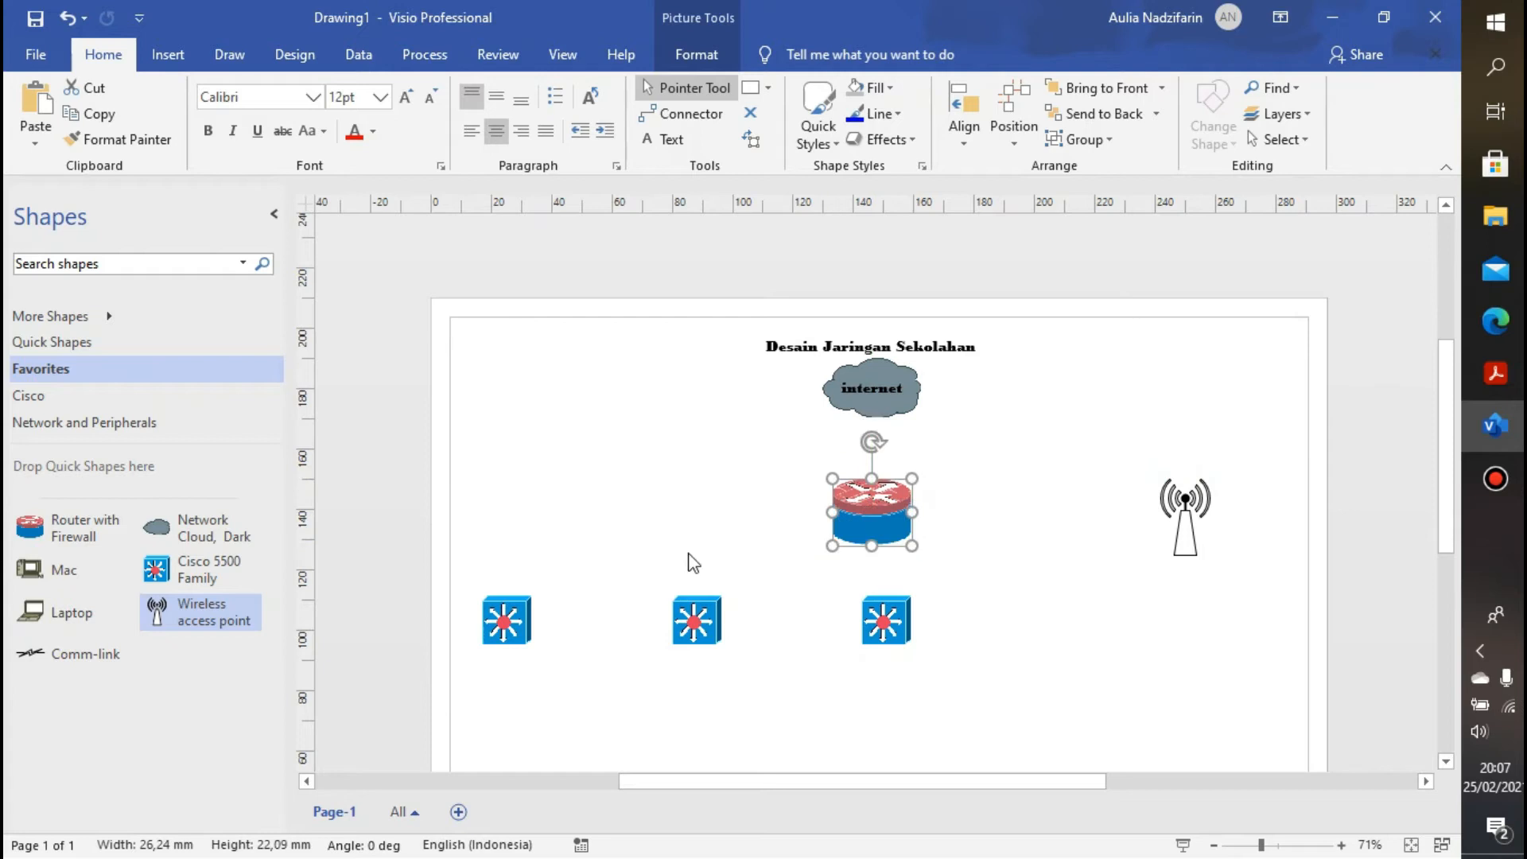
pyautogui.click(525, 614)
pyautogui.moveTo(524, 614); pyautogui.dragTo(533, 614)
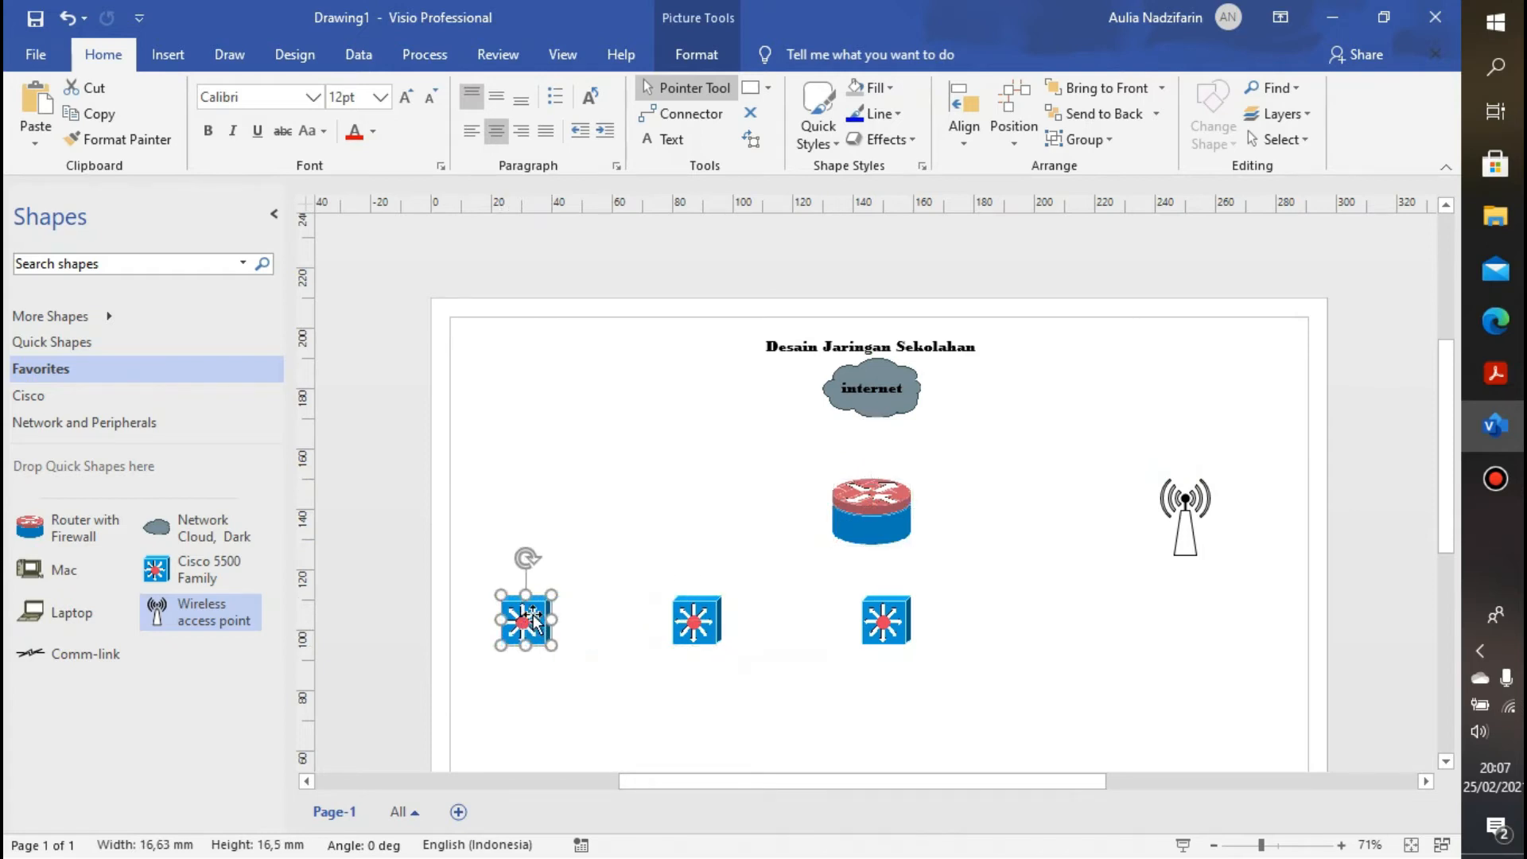
pyautogui.click(563, 673)
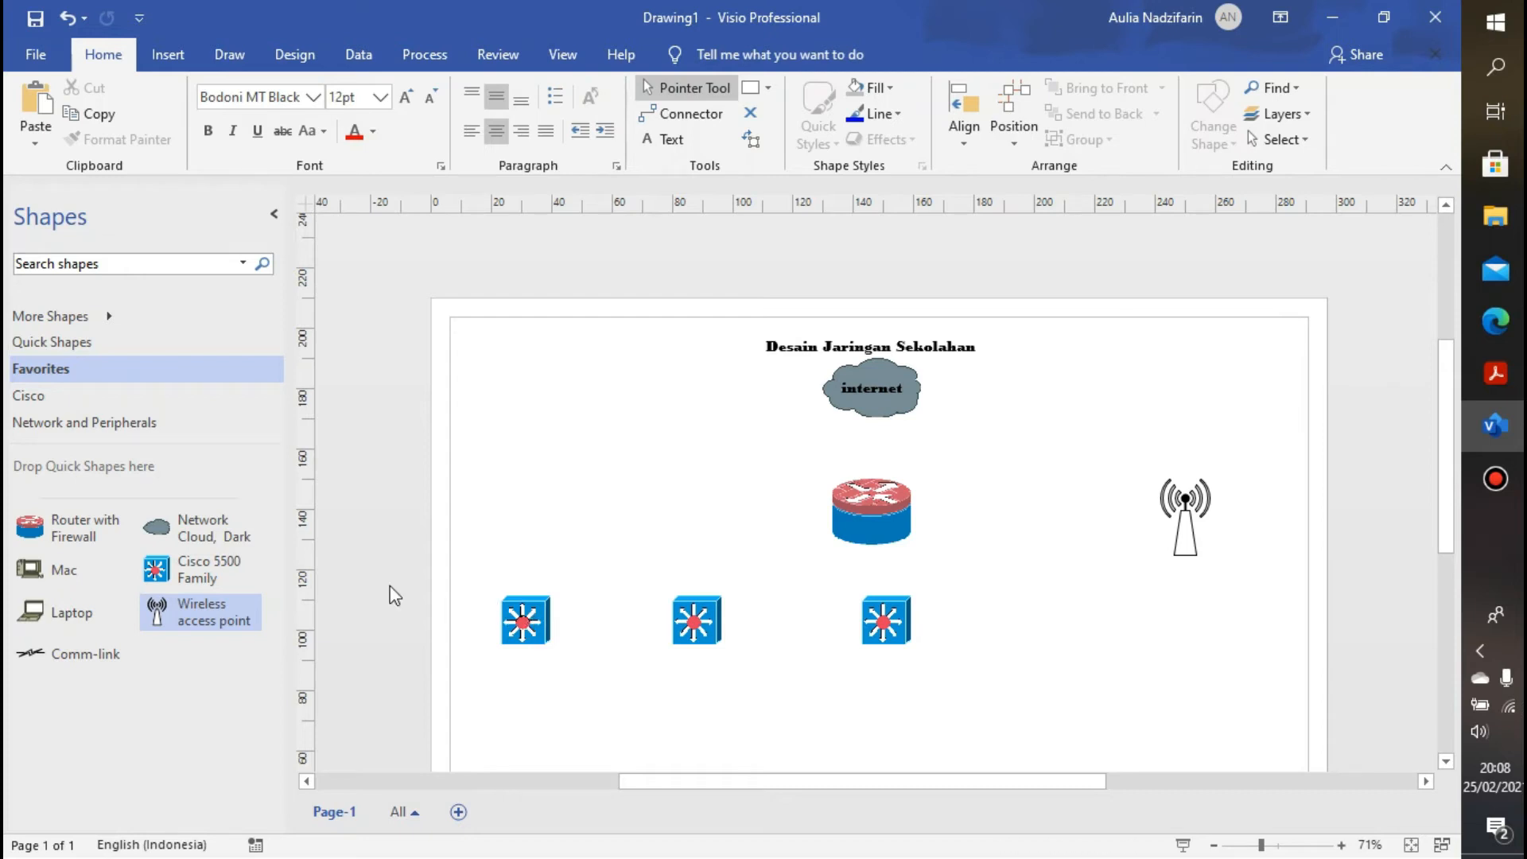
# Place two Mac computers side by side below the leftmost switch and shift the left and middle switches to the right
pyautogui.moveTo(83, 569); pyautogui.dragTo(484, 727)
pyautogui.moveTo(79, 571); pyautogui.dragTo(607, 733)
pyautogui.moveTo(534, 622); pyautogui.dragTo(554, 622)
pyautogui.moveTo(701, 622); pyautogui.dragTo(758, 628)
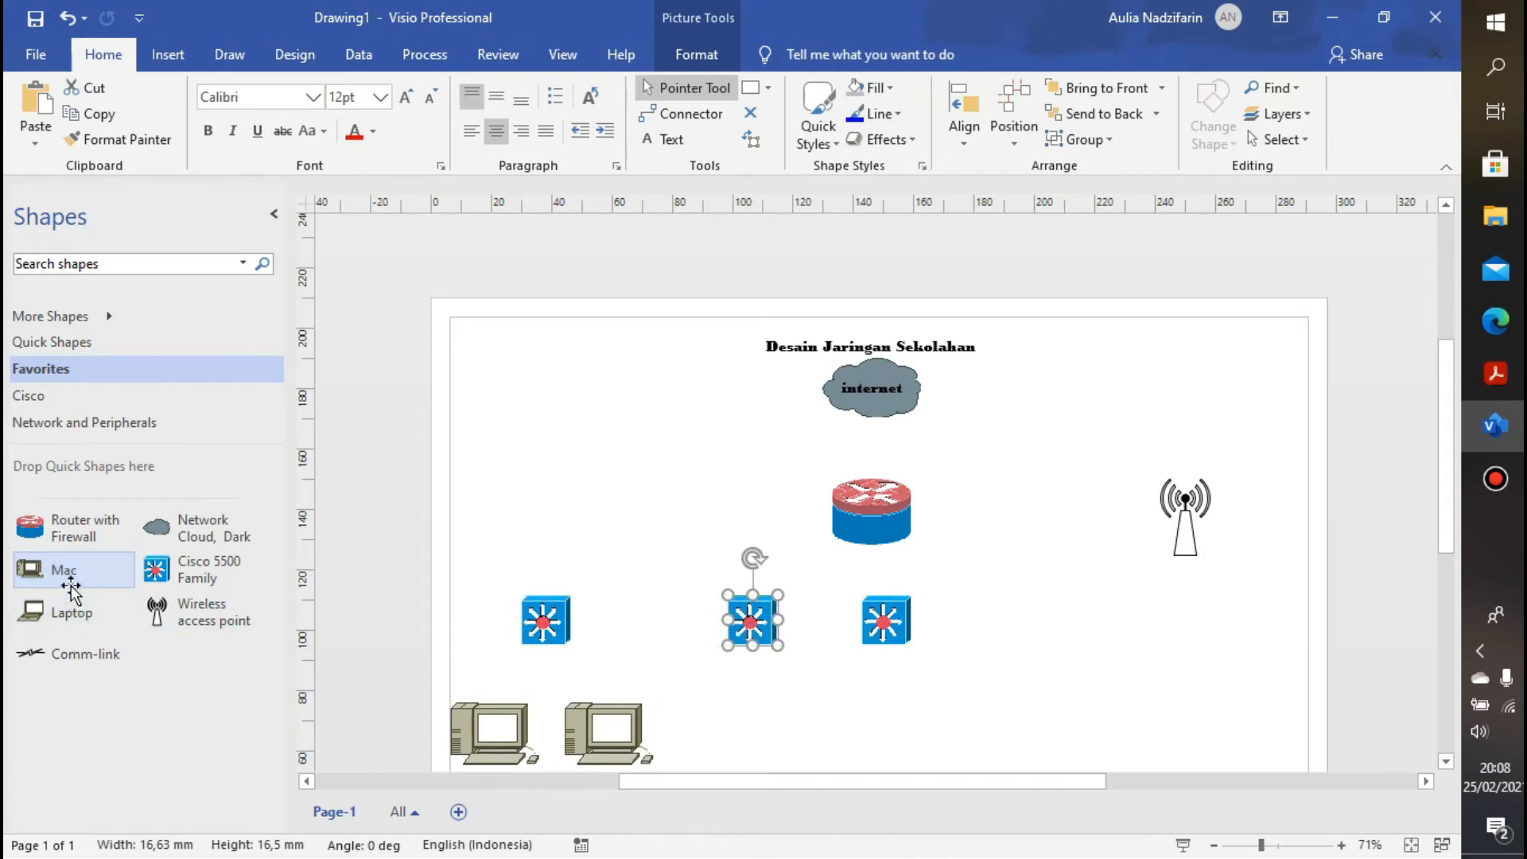
# Add a third and a fourth Mac computer to the row, level with the first two
pyautogui.moveTo(73, 584); pyautogui.dragTo(708, 715)
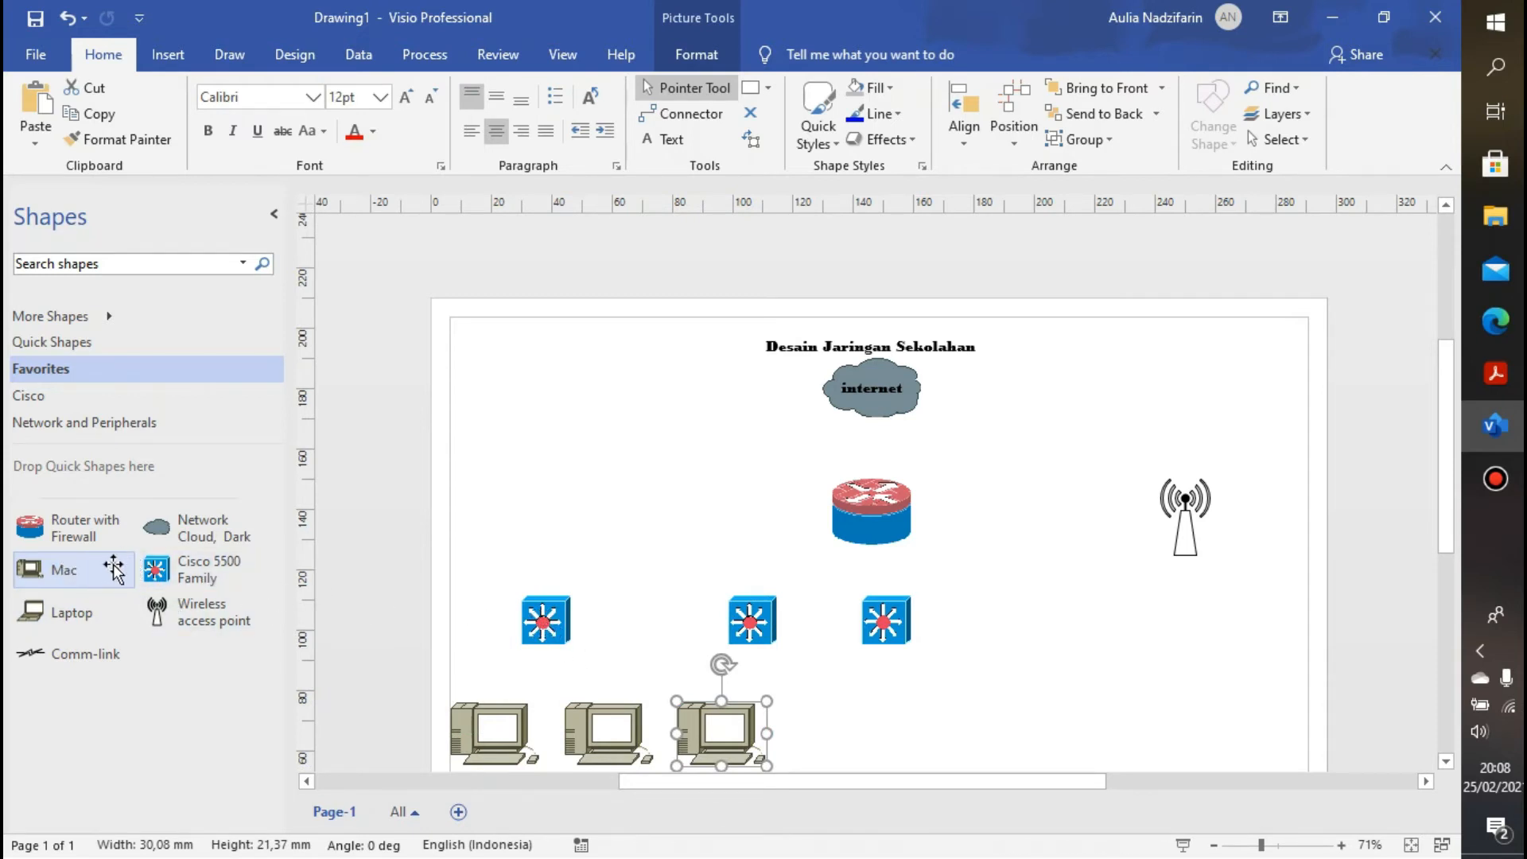
pyautogui.click(675, 671)
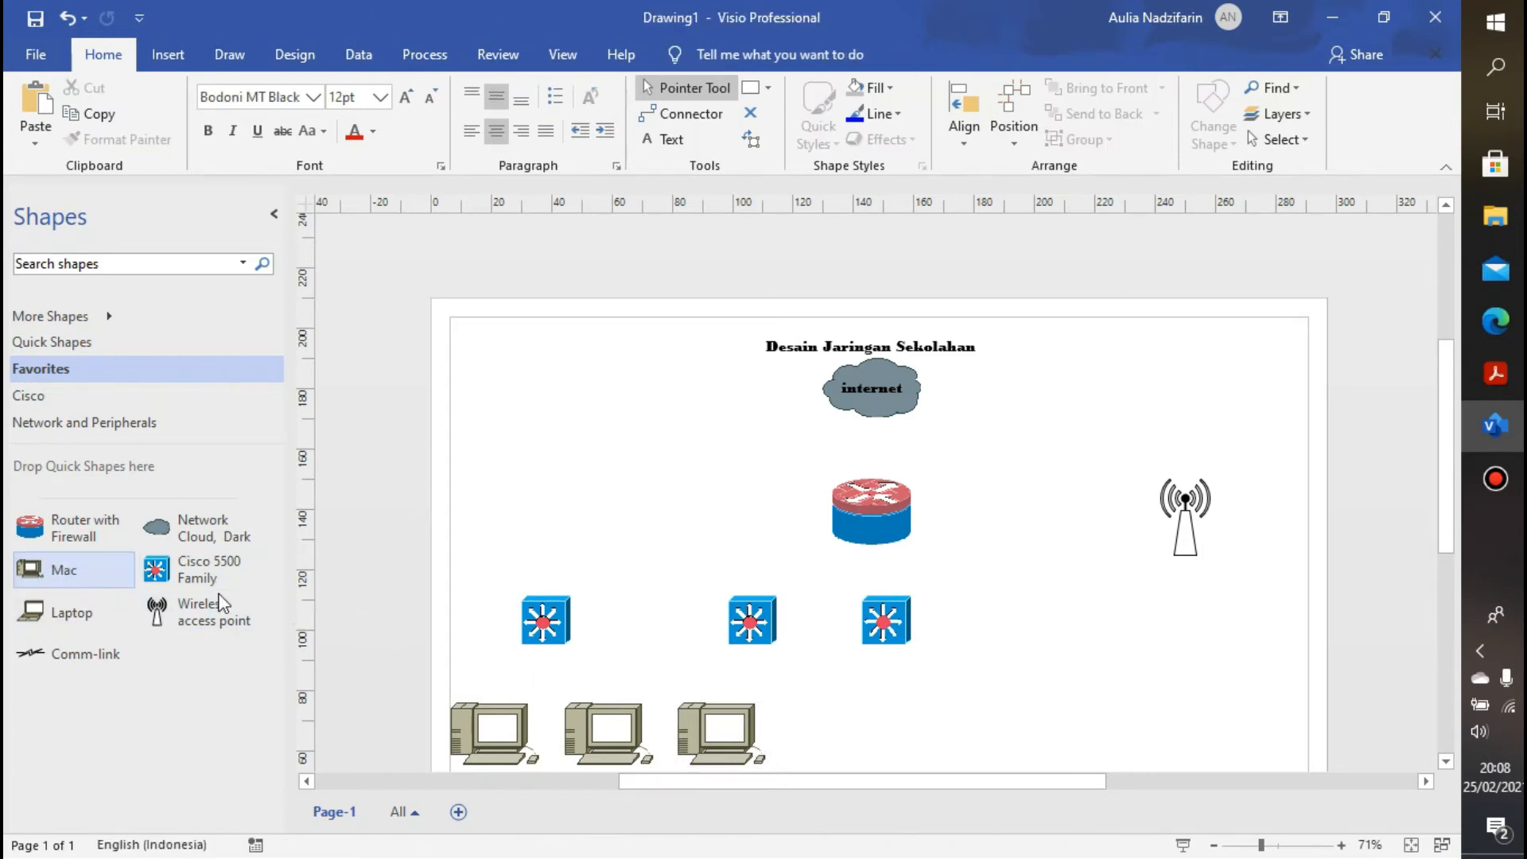
pyautogui.moveTo(96, 574); pyautogui.dragTo(849, 716)
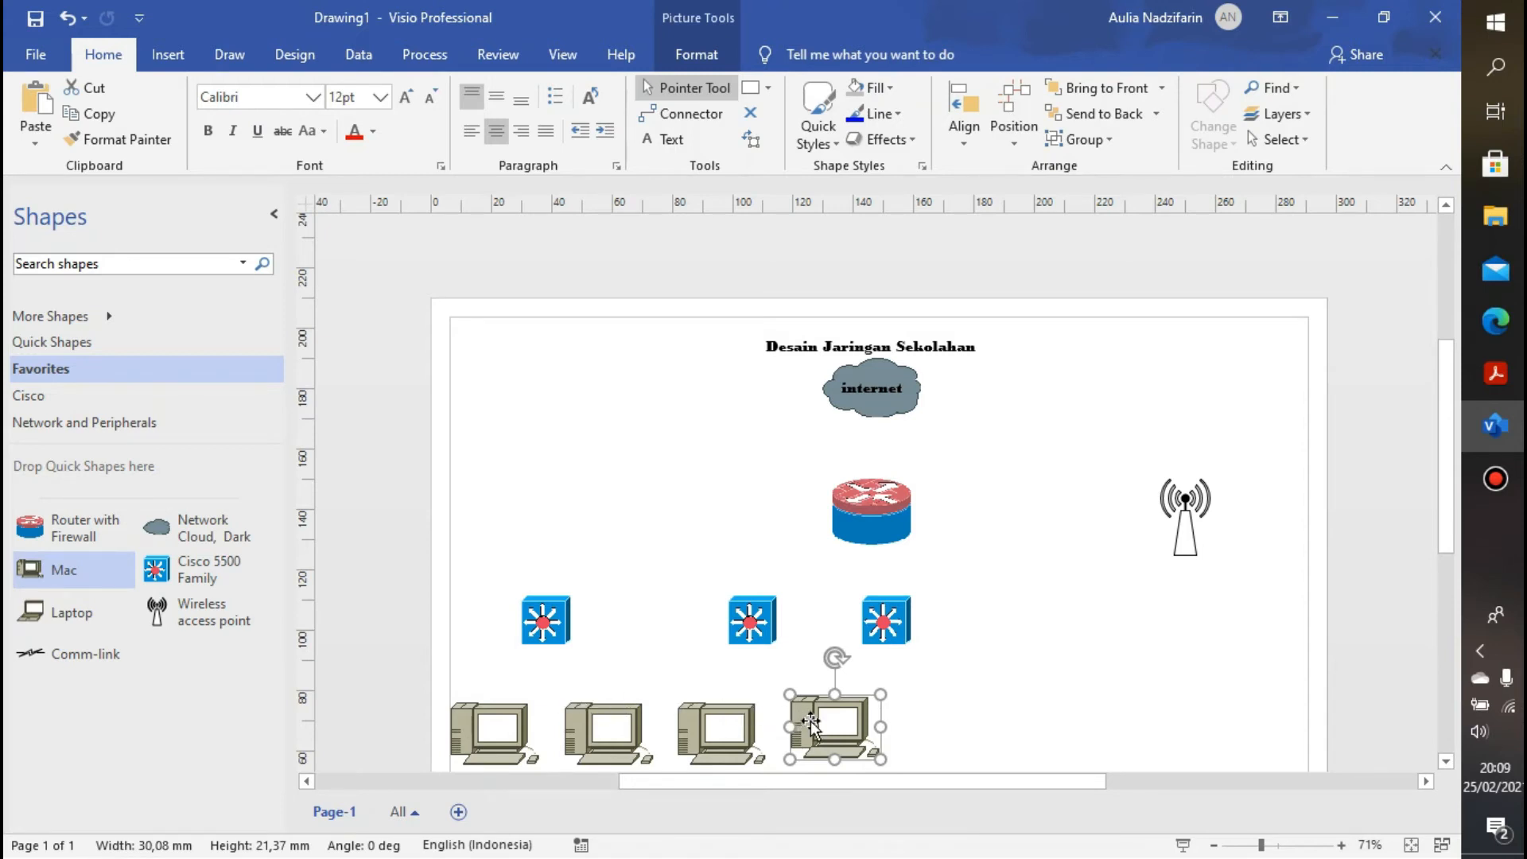
pyautogui.moveTo(810, 719); pyautogui.dragTo(805, 729)
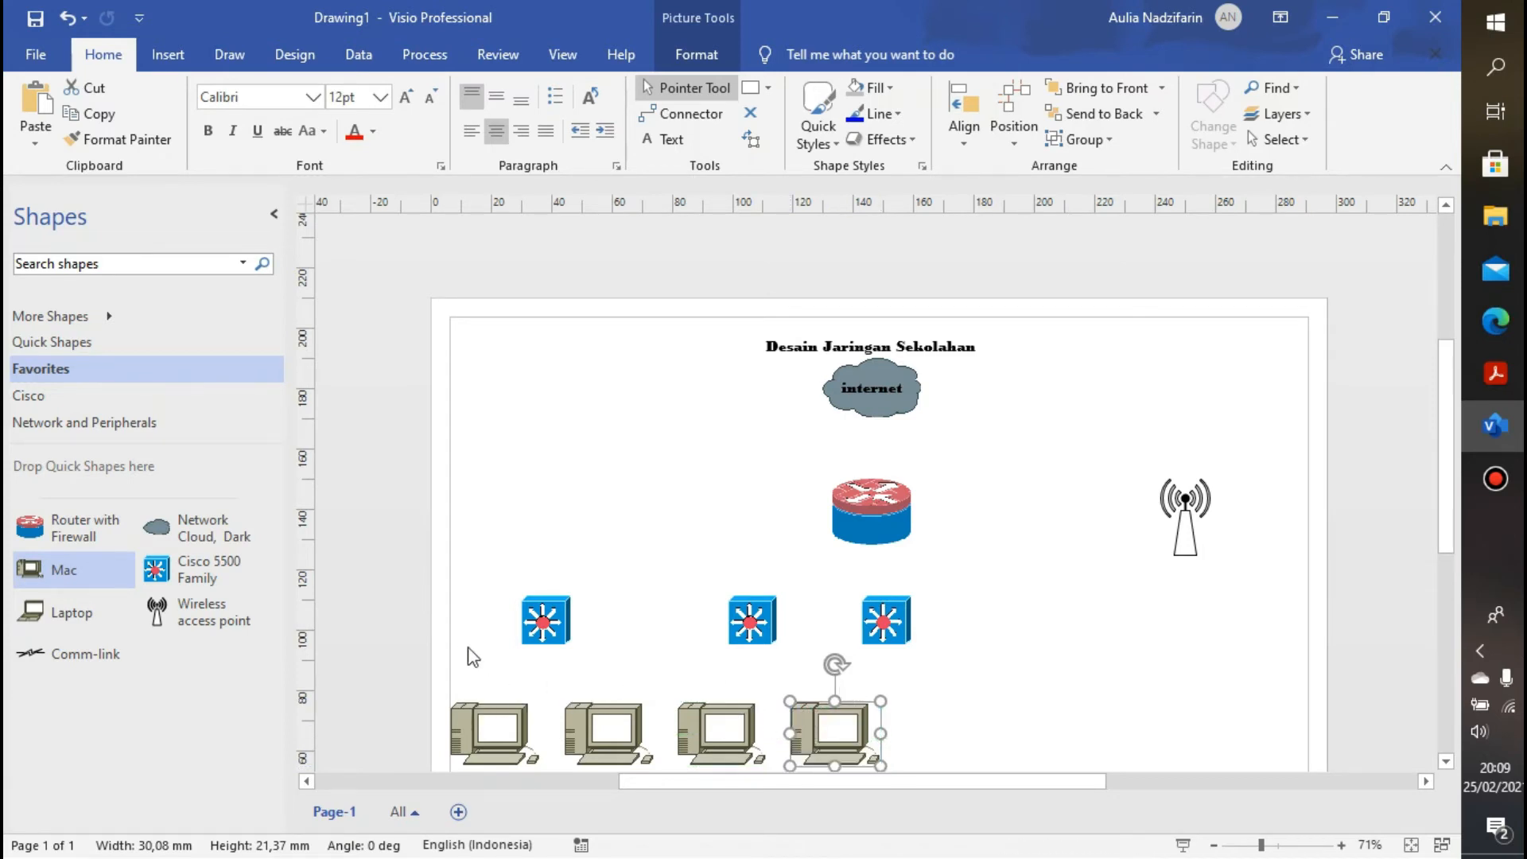
# Add a fifth and a sixth Mac to the computer row and move the middle and right switches above their computer pairs
pyautogui.moveTo(891, 632); pyautogui.dragTo(976, 629)
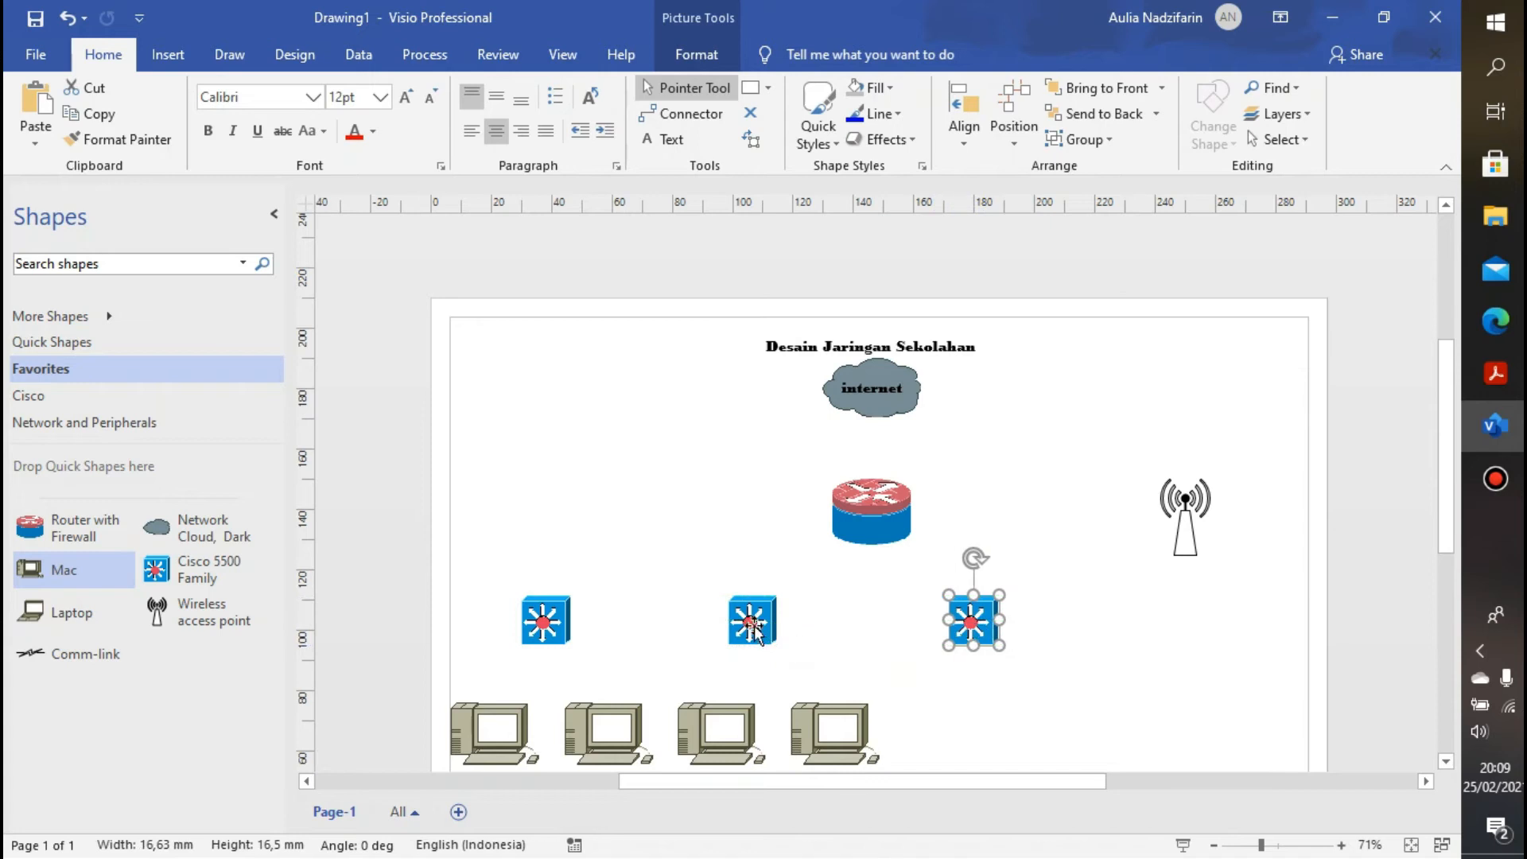
pyautogui.moveTo(756, 632); pyautogui.dragTo(781, 632)
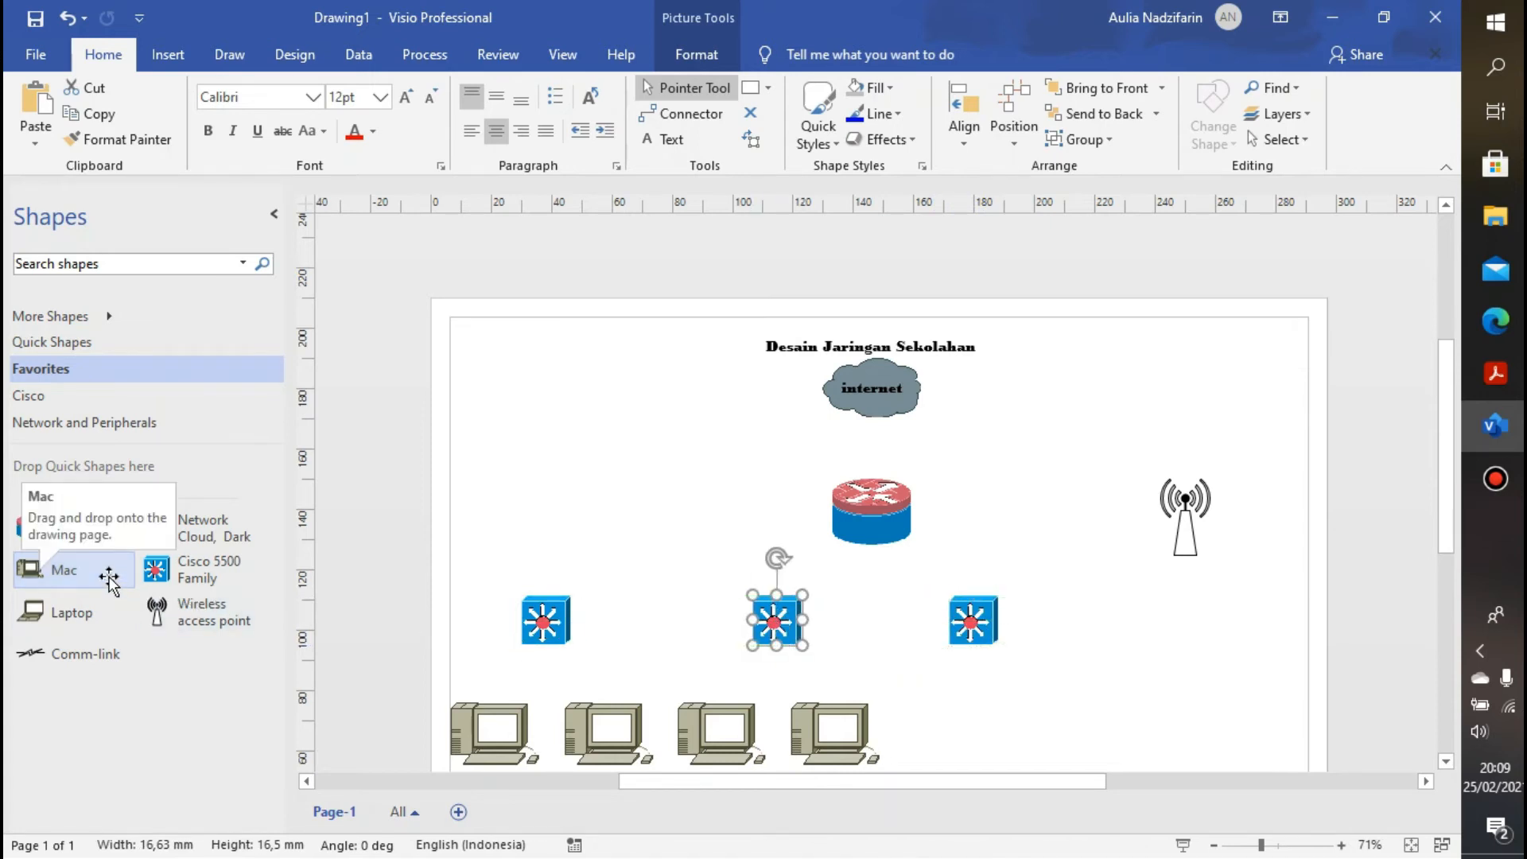
pyautogui.moveTo(98, 571); pyautogui.dragTo(950, 724)
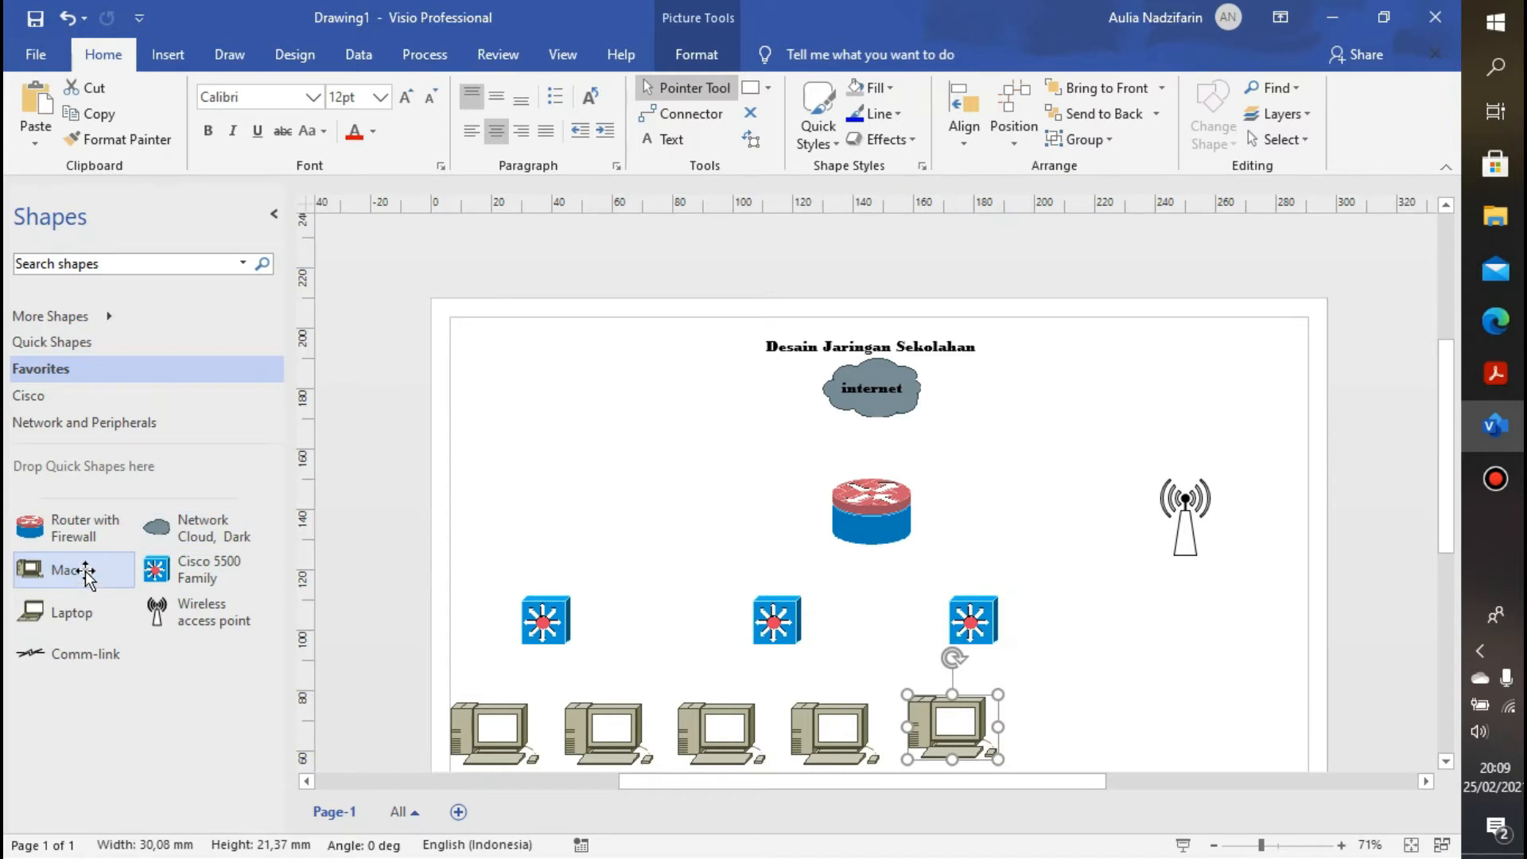
pyautogui.moveTo(96, 579); pyautogui.dragTo(1053, 707)
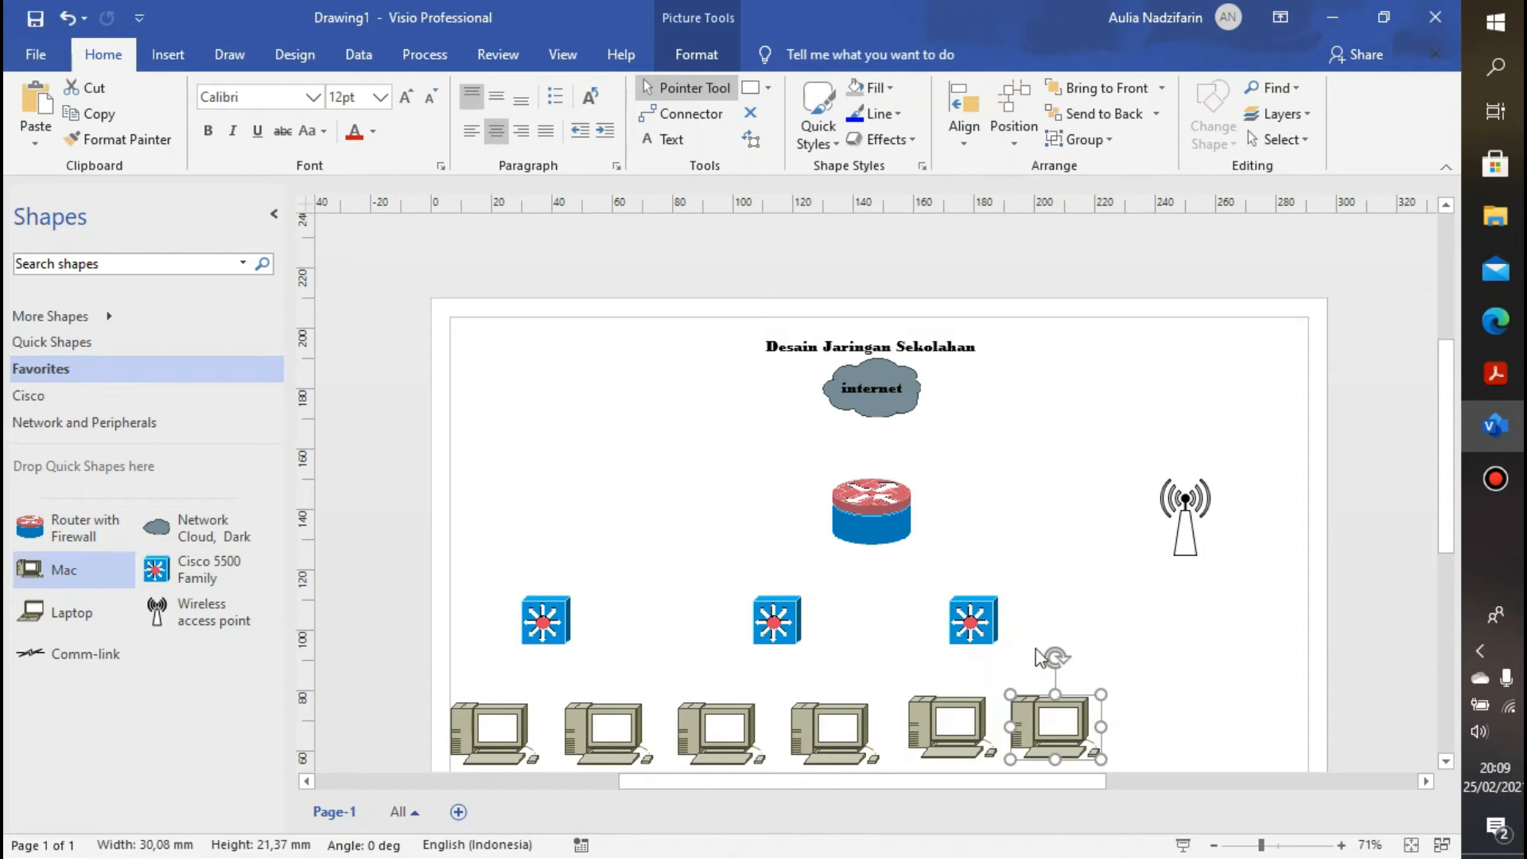
pyautogui.moveTo(987, 628); pyautogui.dragTo(1007, 622)
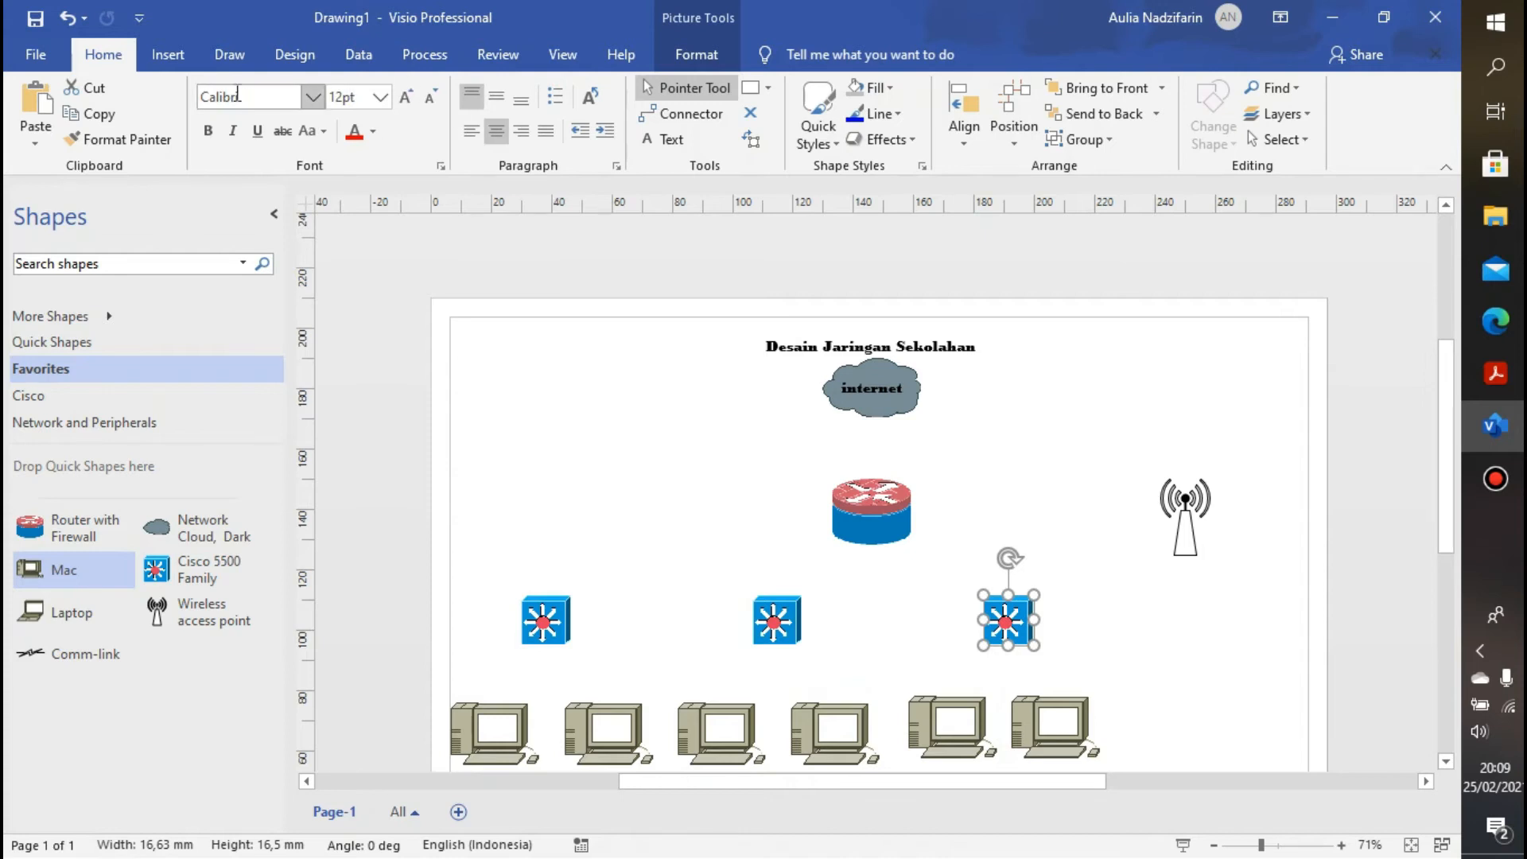
# Place two Laptop shapes side by side below the wireless access point
pyautogui.click(168, 54)
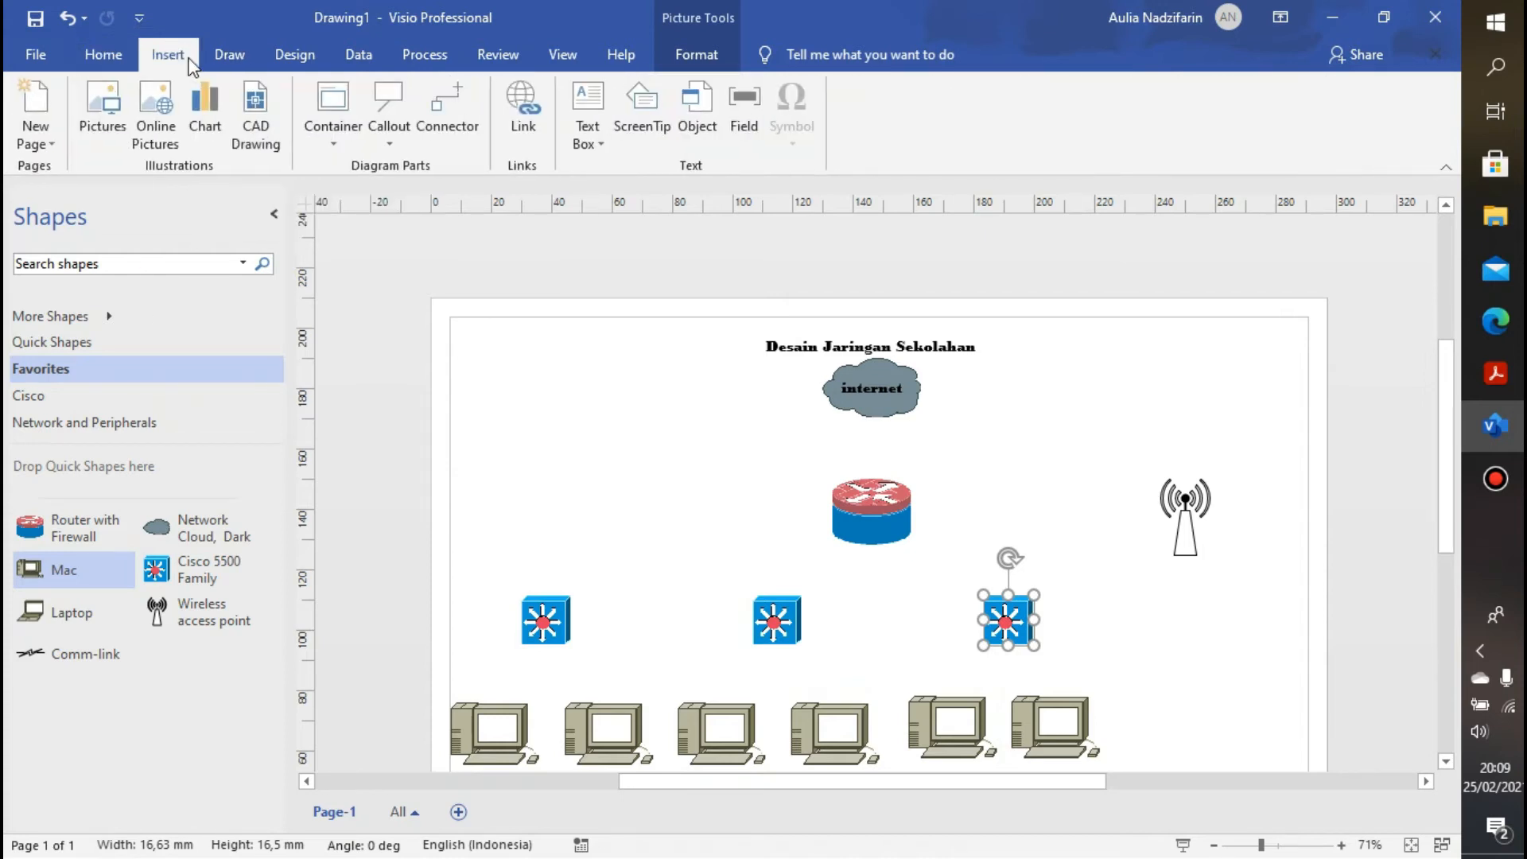
pyautogui.click(230, 54)
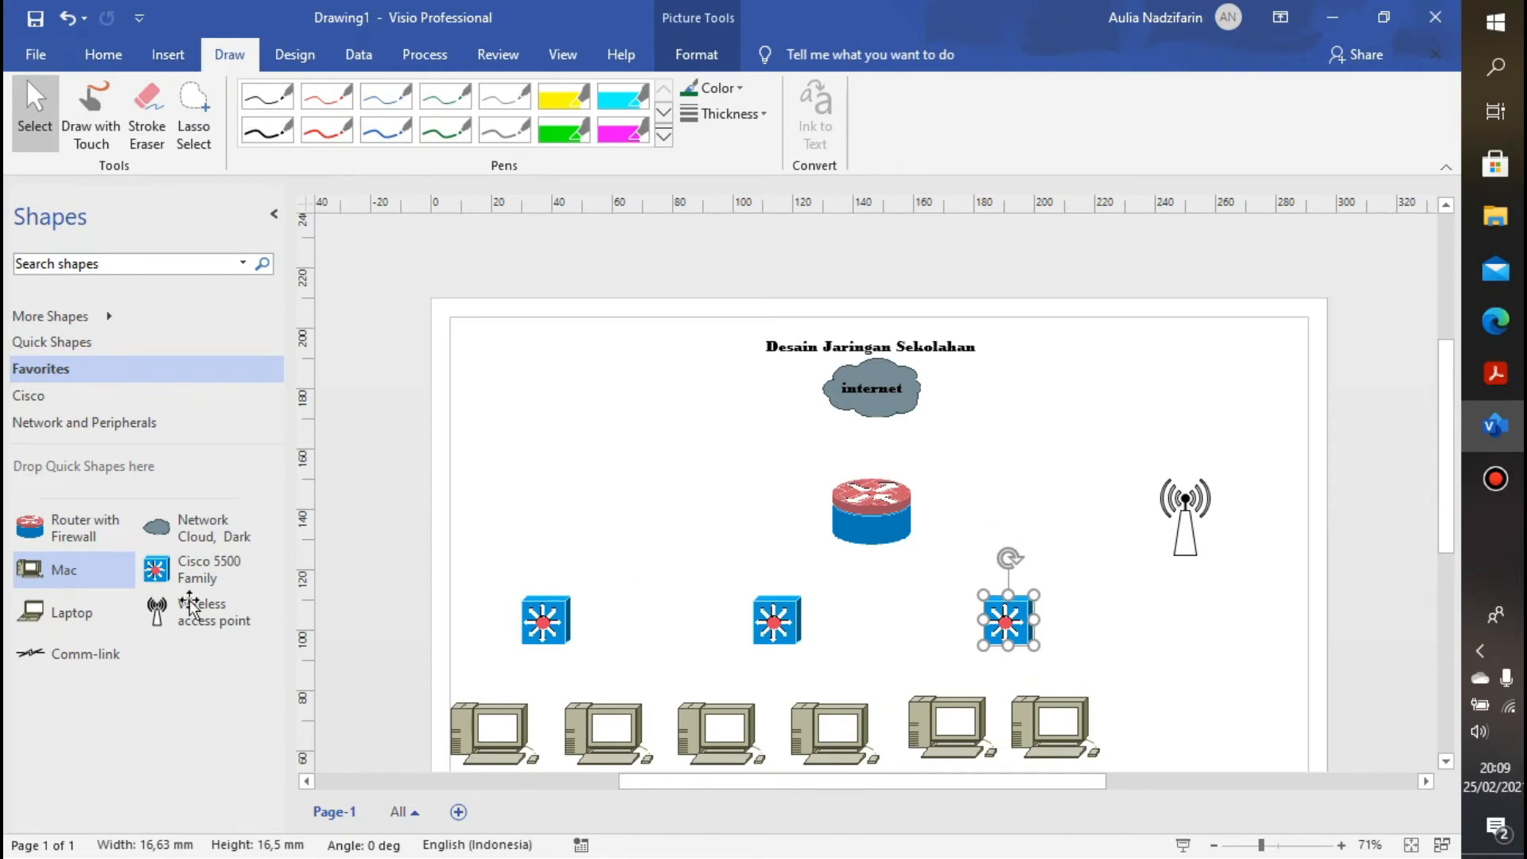
pyautogui.moveTo(79, 626); pyautogui.dragTo(1141, 654)
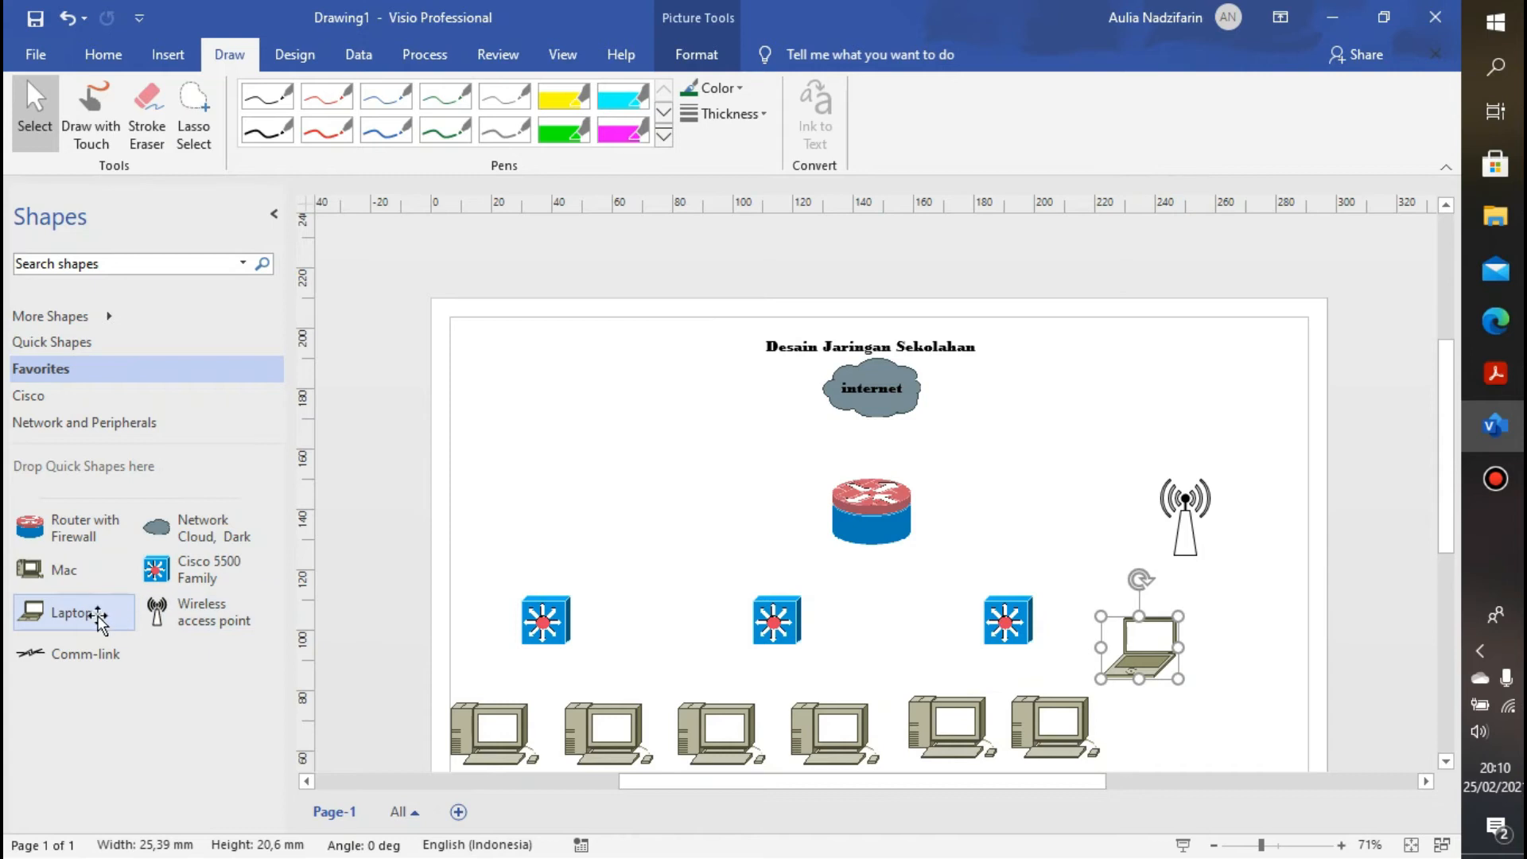
pyautogui.click(586, 627)
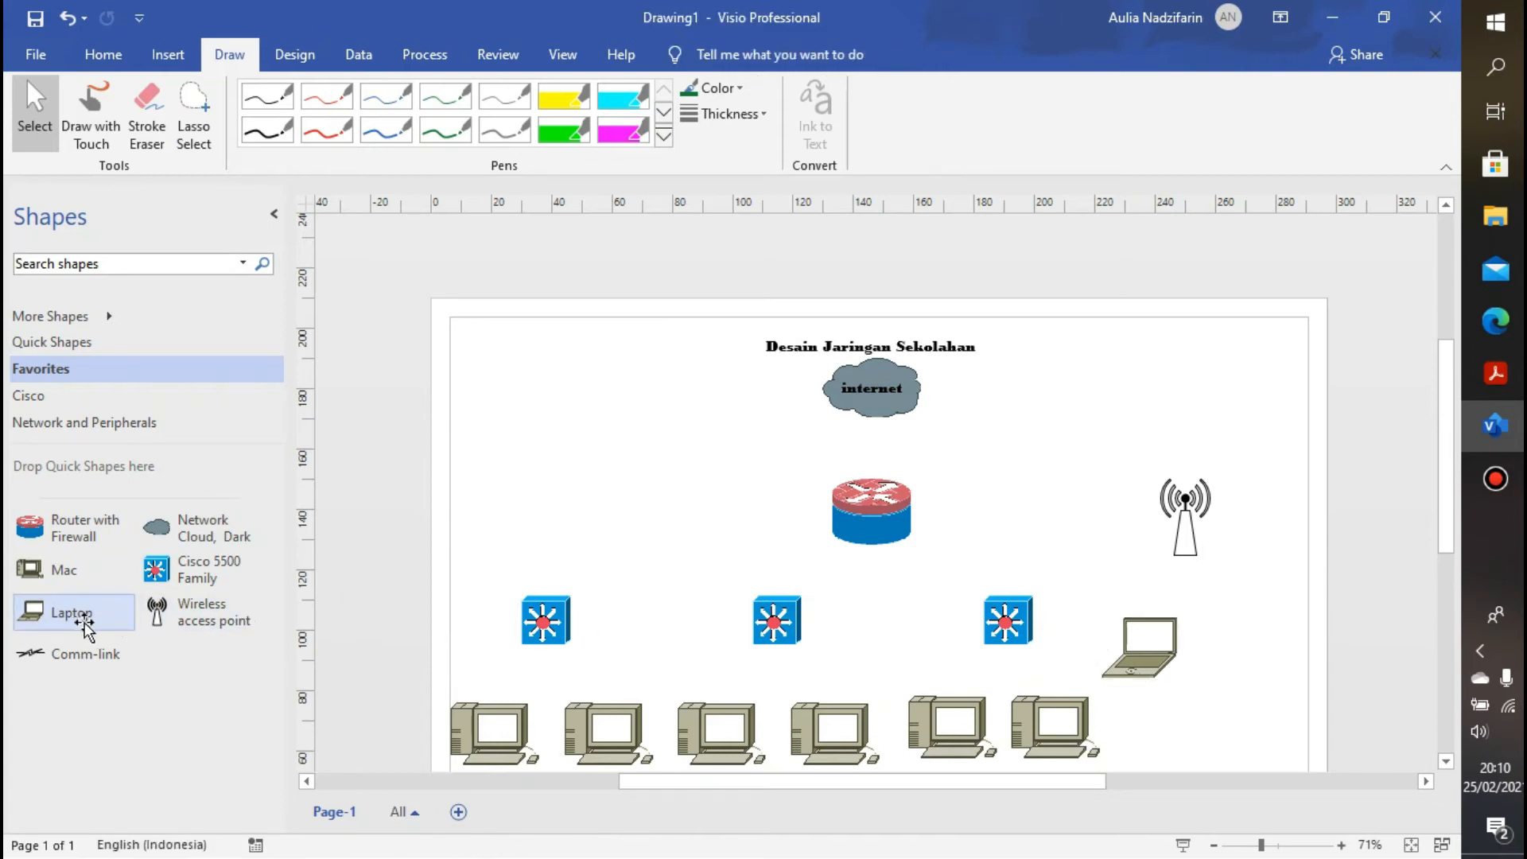
pyautogui.moveTo(77, 620); pyautogui.dragTo(1267, 649)
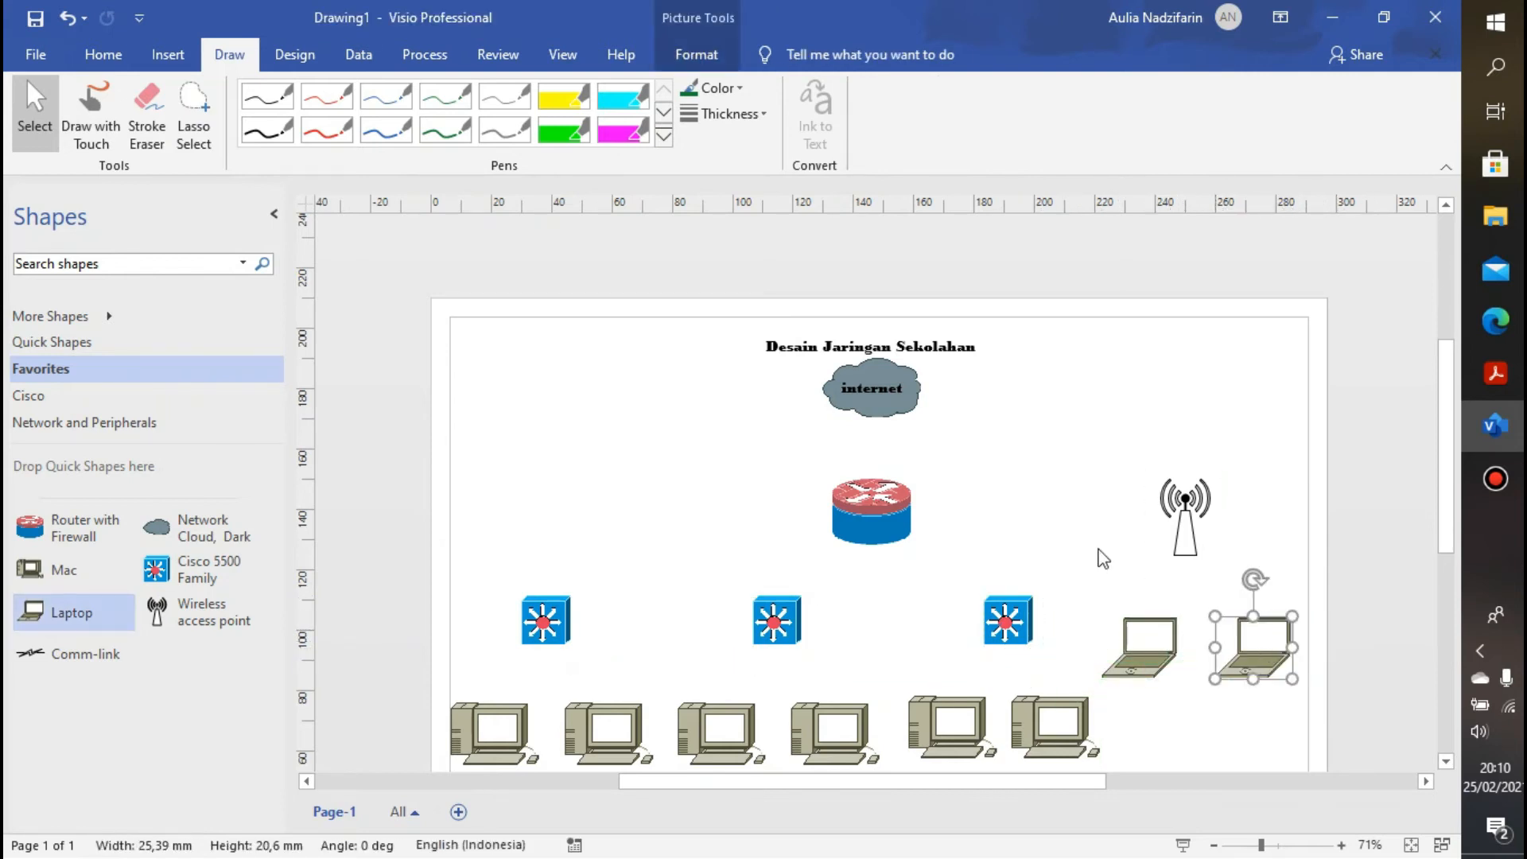
# Choose the Connector tool for linking the network devices
pyautogui.click(180, 54)
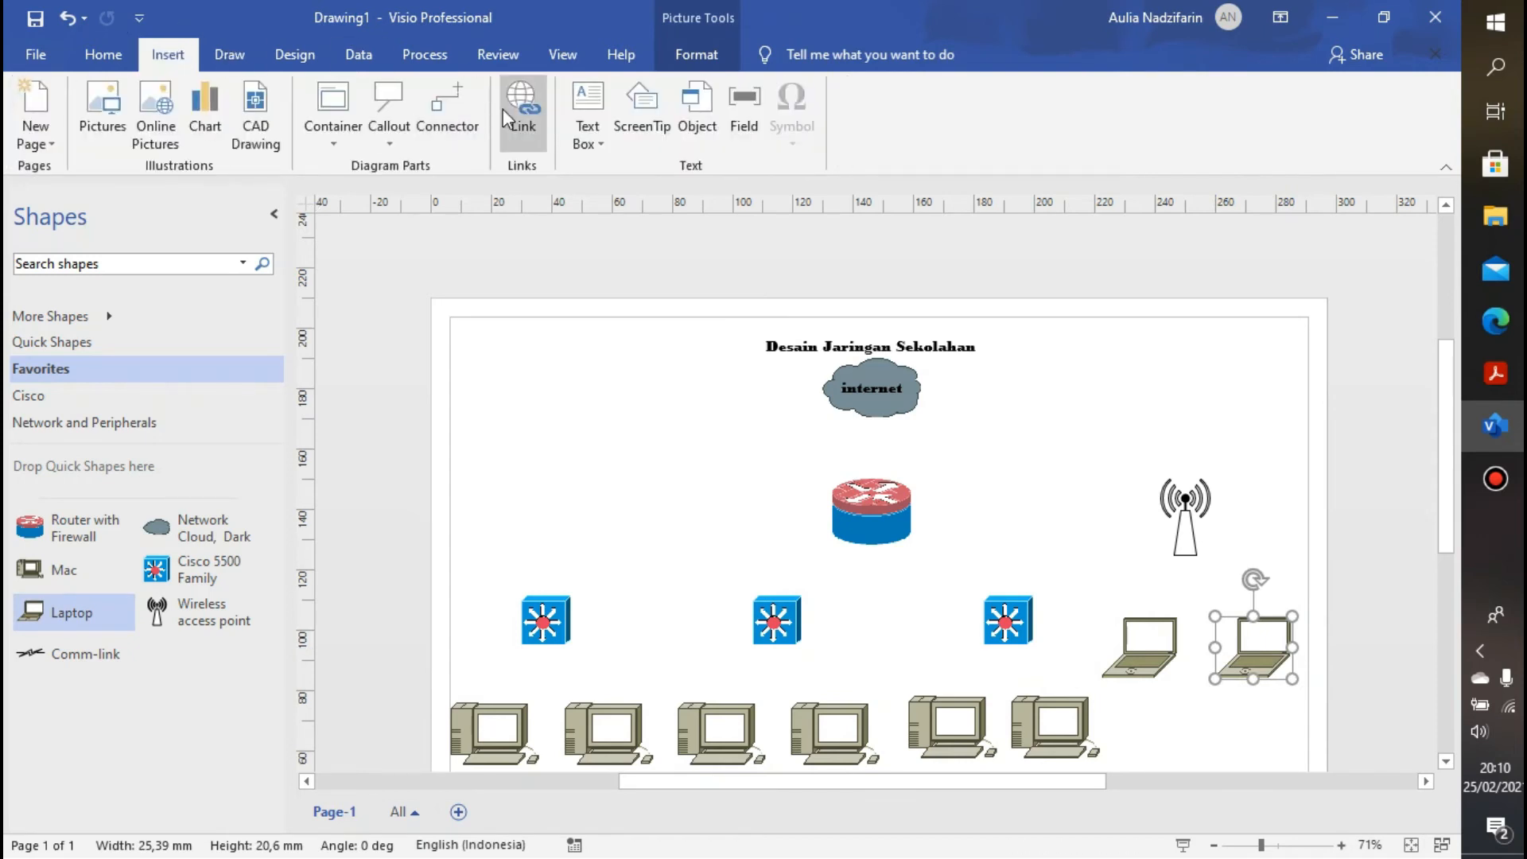
pyautogui.click(776, 501)
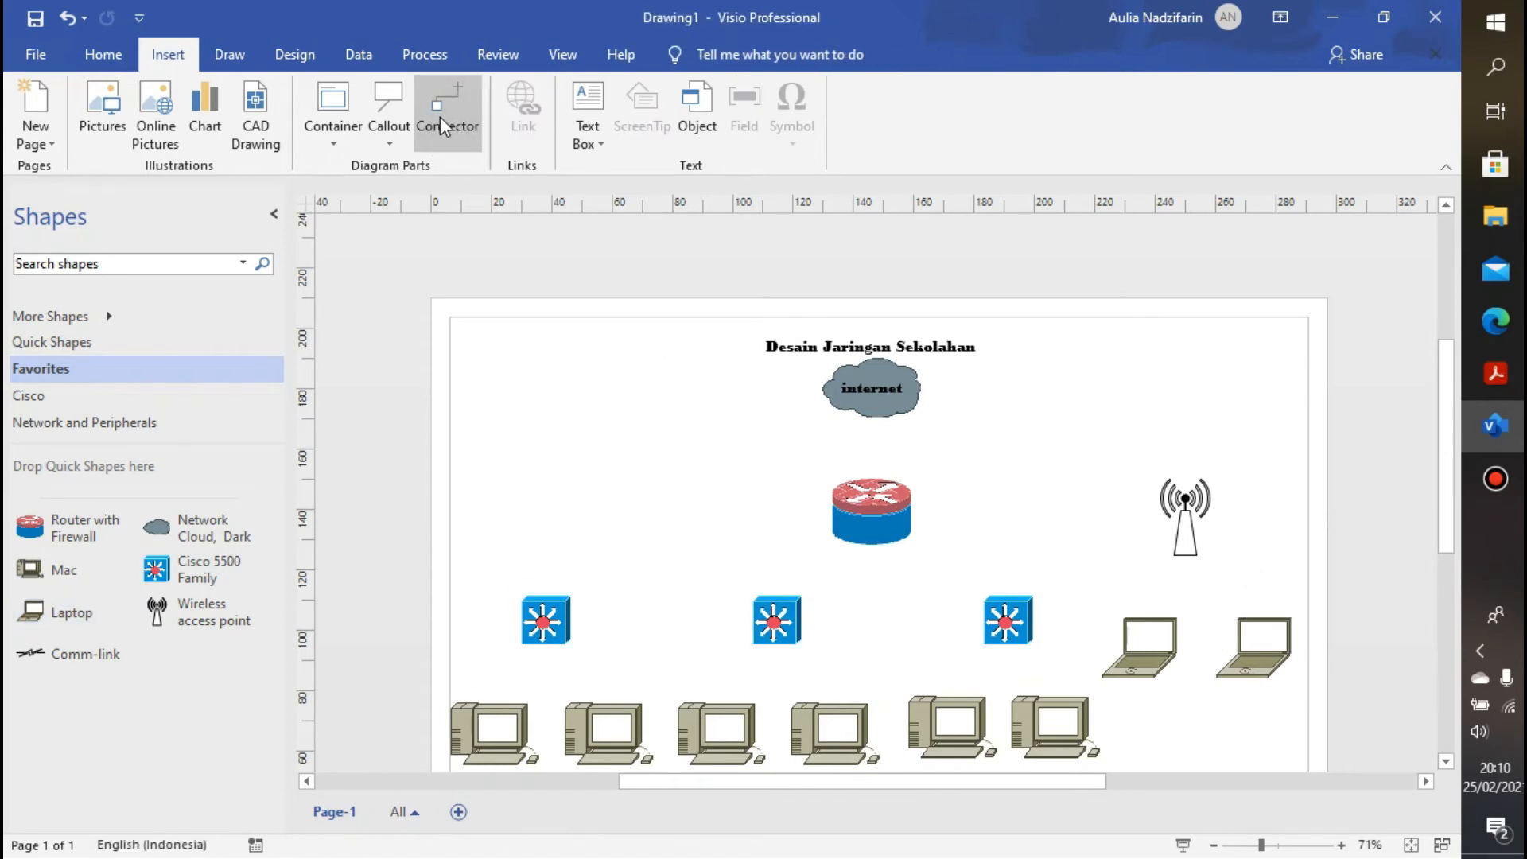